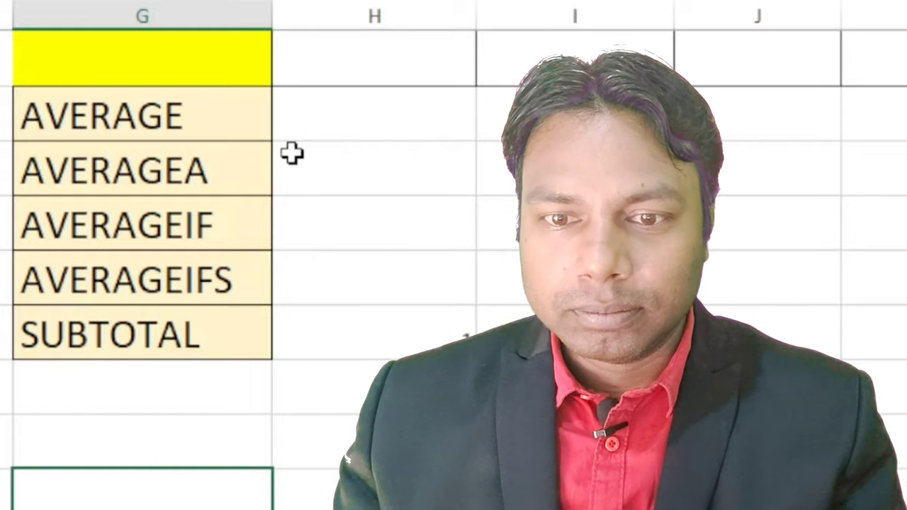
Step: Enter =AVERAGE(D1:D10) in H2, showing 35330.67
{"action": "left_click", "coordinate": [356, 118]}
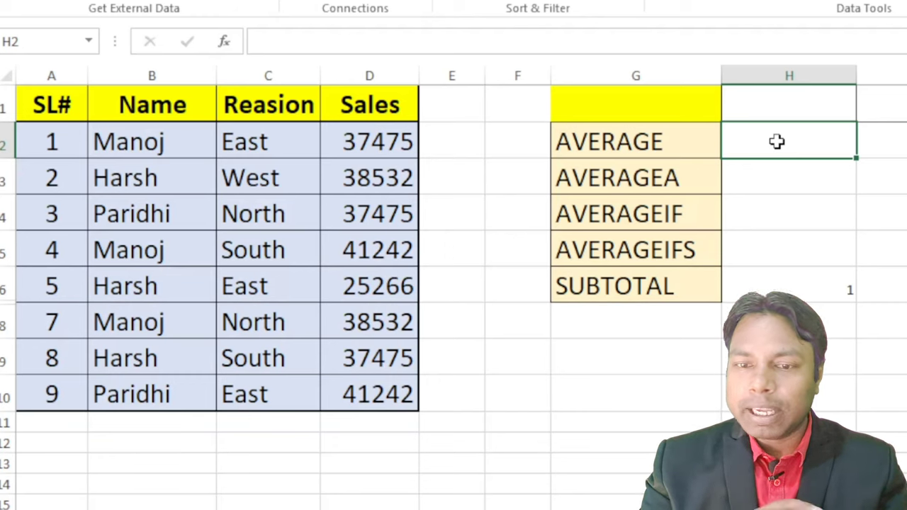
{"action": "type", "text": "=su"}
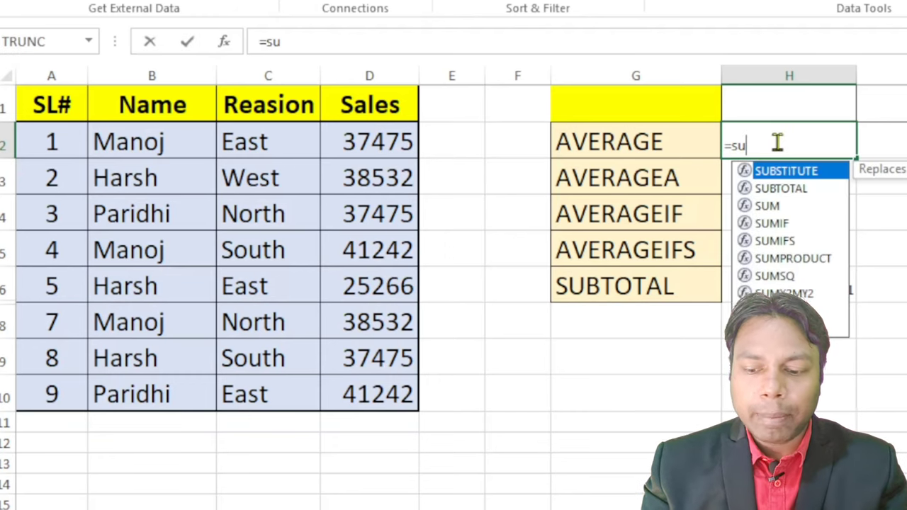
{"action": "key", "text": "BackSpace"}
{"action": "key", "text": "BackSpace"}
{"action": "type", "text": "a"}
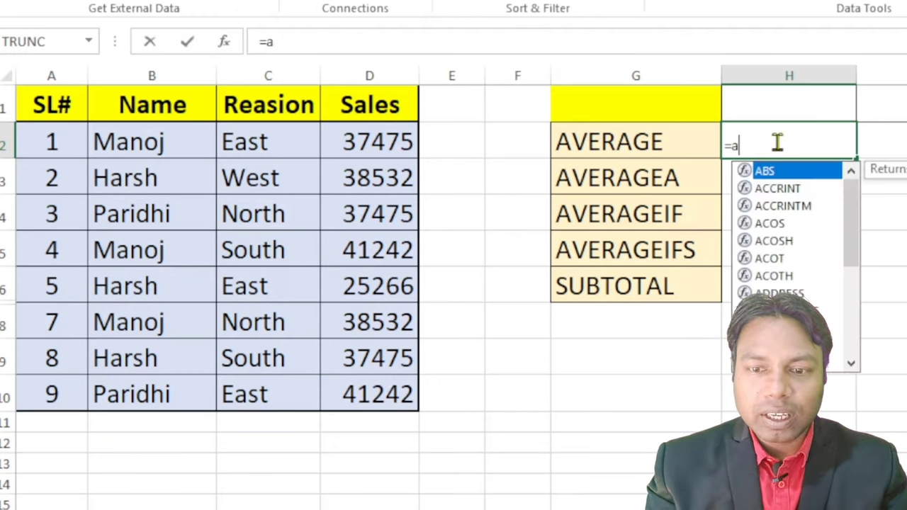
{"action": "type", "text": "v"}
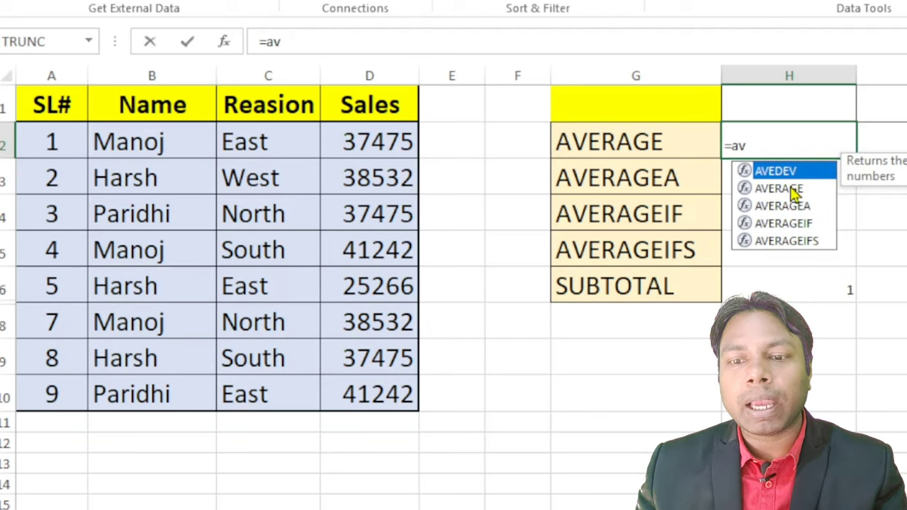
{"action": "double_click", "coordinate": [779, 188]}
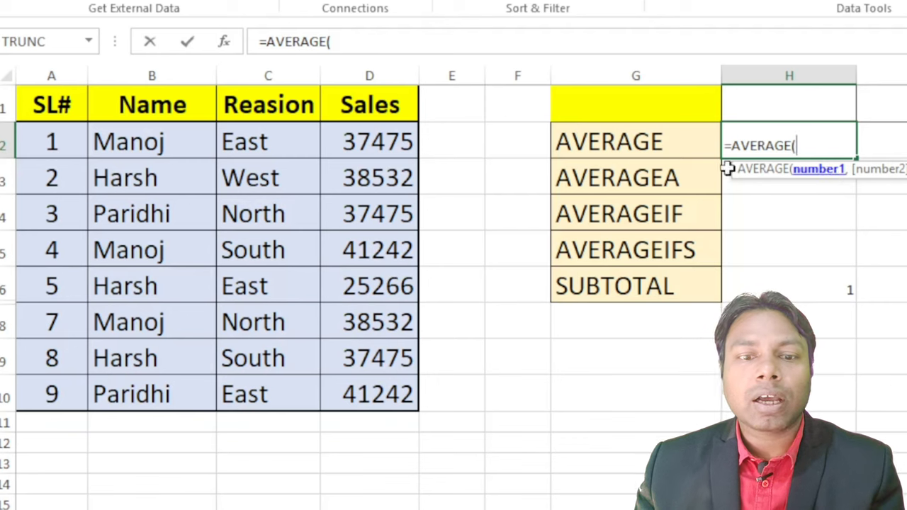
{"action": "left_click_drag", "start_coordinate": [390, 105], "coordinate": [371, 394]}
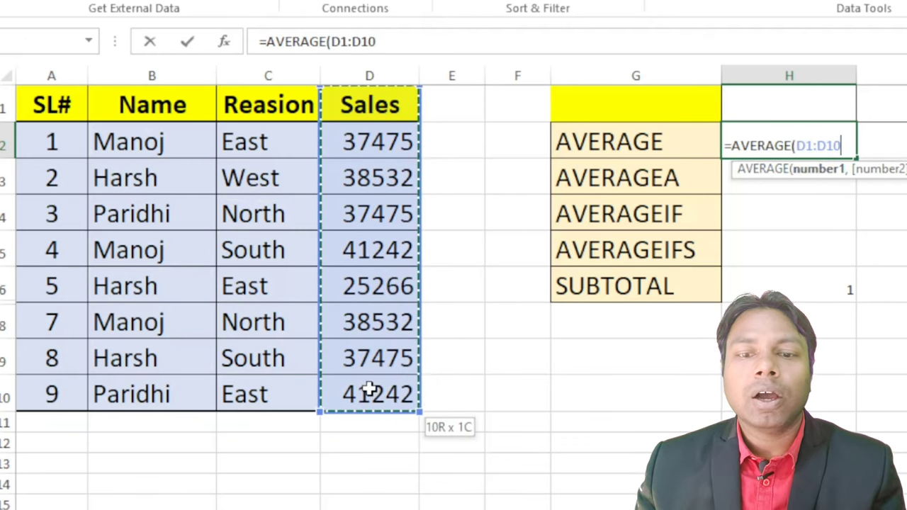
{"action": "key", "text": "Return"}
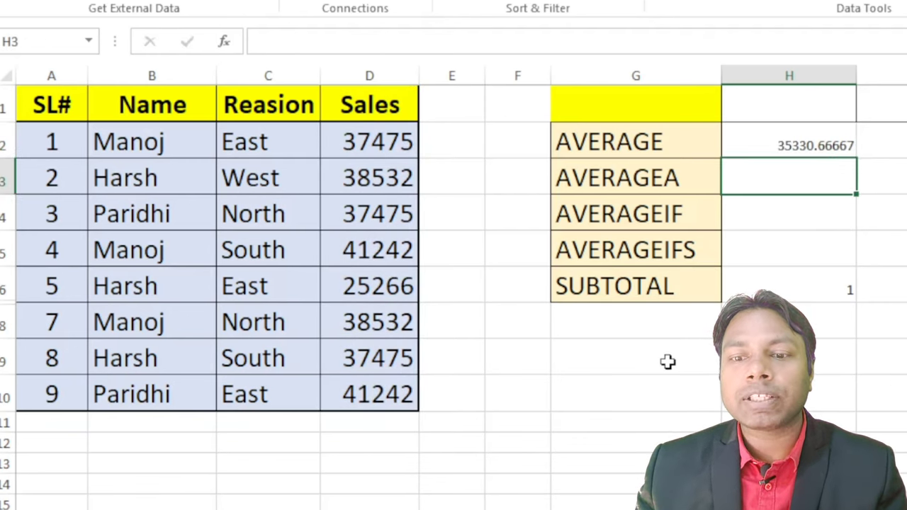
{"action": "left_click", "coordinate": [805, 141]}
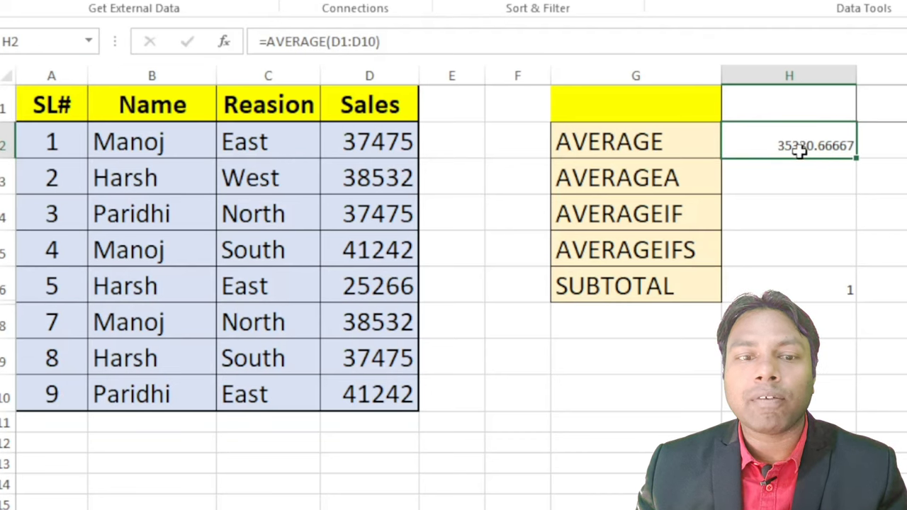
Step: Copy B2's large font and blue fill onto H2 with Format Painter, dismissing the clipboard error
{"action": "left_click", "coordinate": [154, 143]}
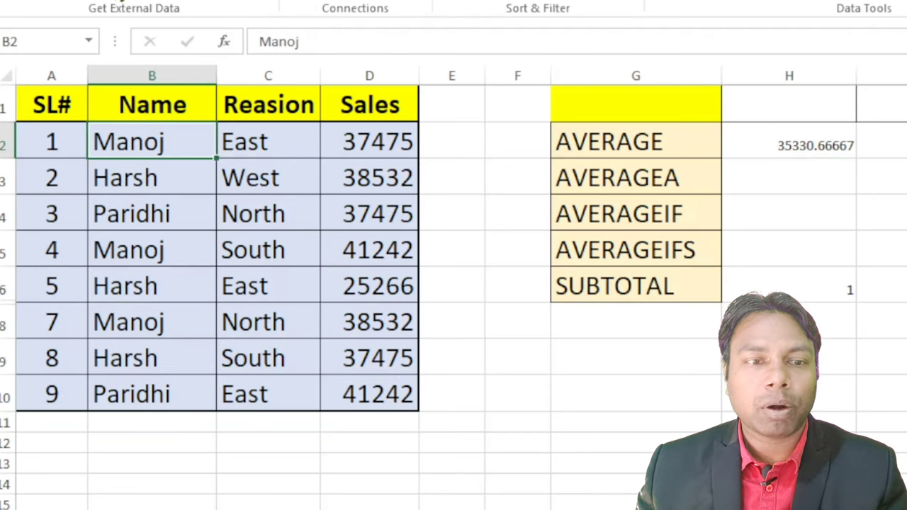
{"action": "key", "text": "alt+h"}
{"action": "key", "text": "f"}
{"action": "key", "text": "p"}
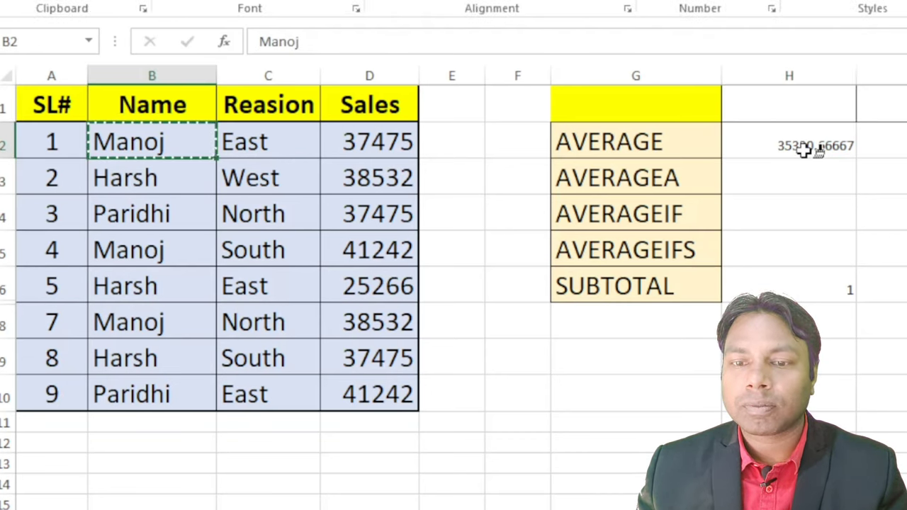
{"action": "left_click", "coordinate": [810, 145]}
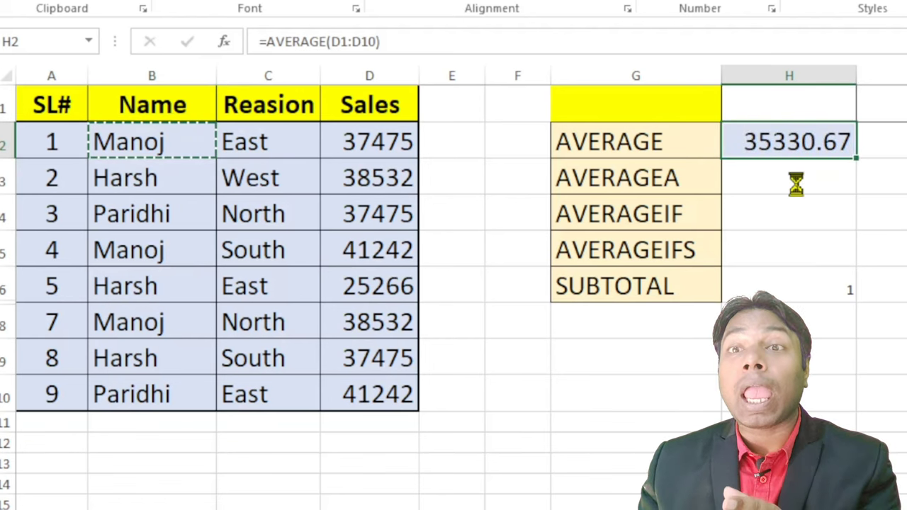
{"action": "key", "text": "Return"}
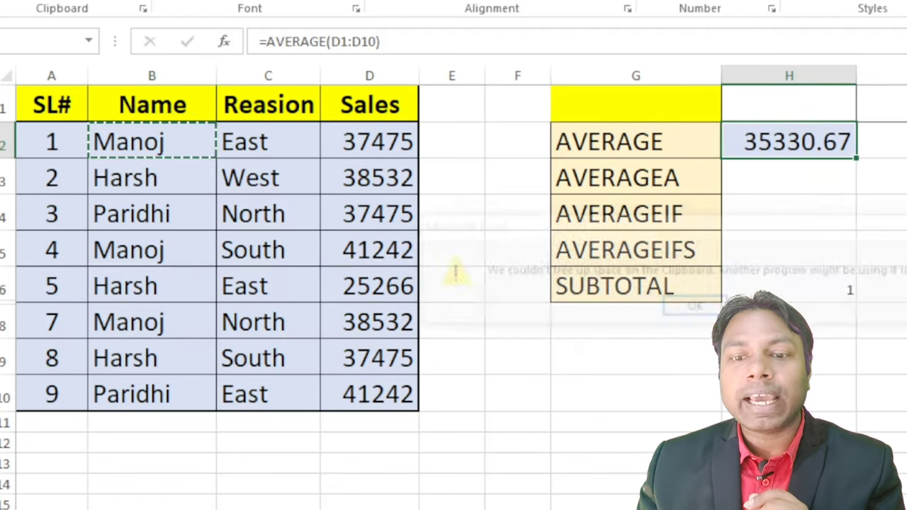
{"action": "left_click", "coordinate": [801, 292]}
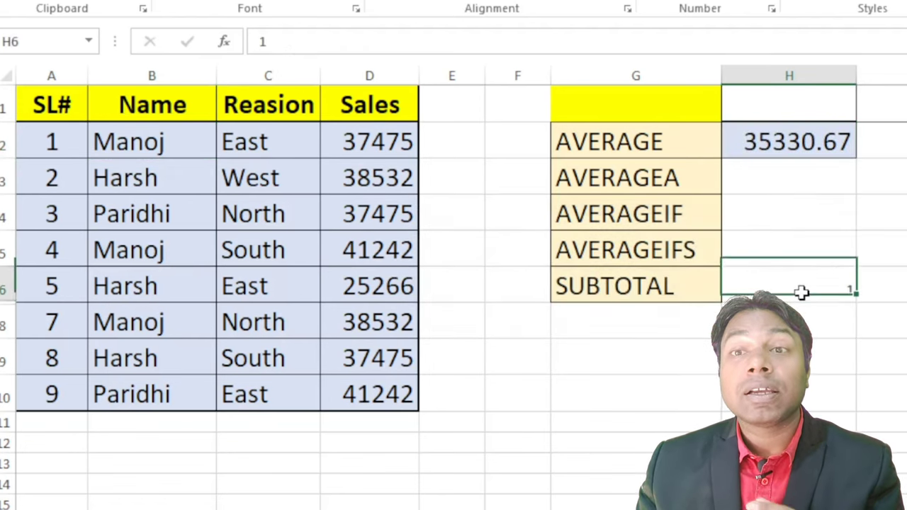
{"action": "left_click", "coordinate": [754, 182]}
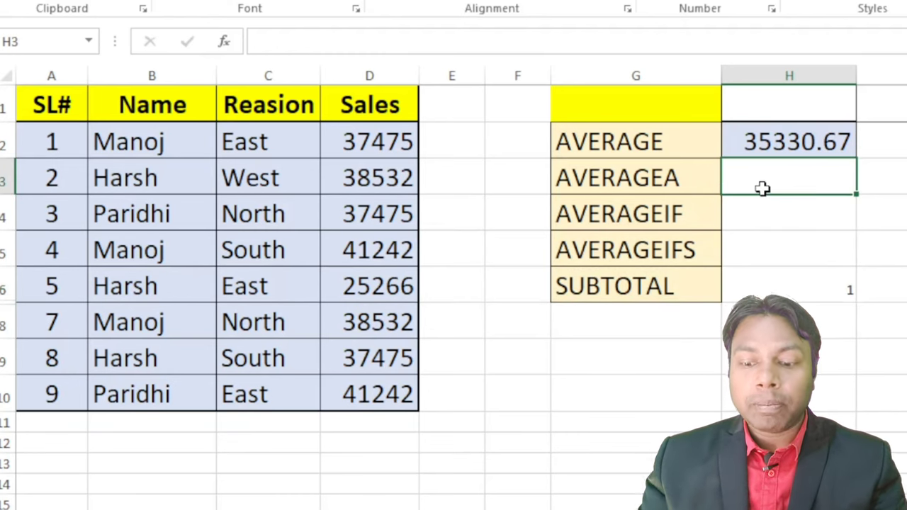
Step: Enter =AVERAGEA(D1:D10) in H3, showing 31797.6
{"action": "type", "text": "="}
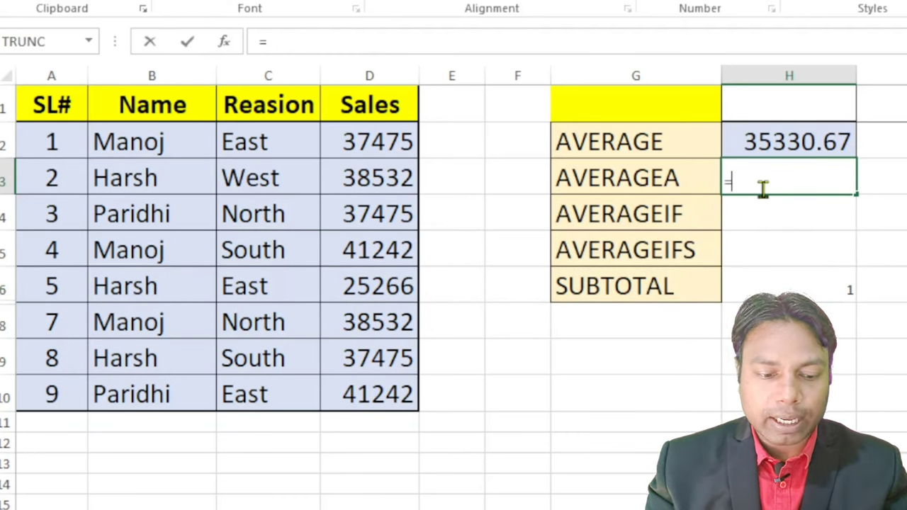
{"action": "type", "text": "a"}
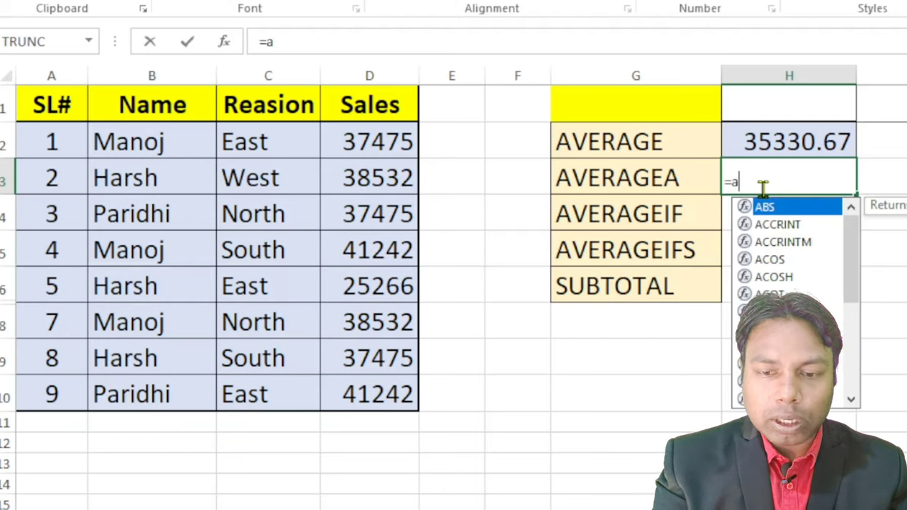
{"action": "type", "text": "ve"}
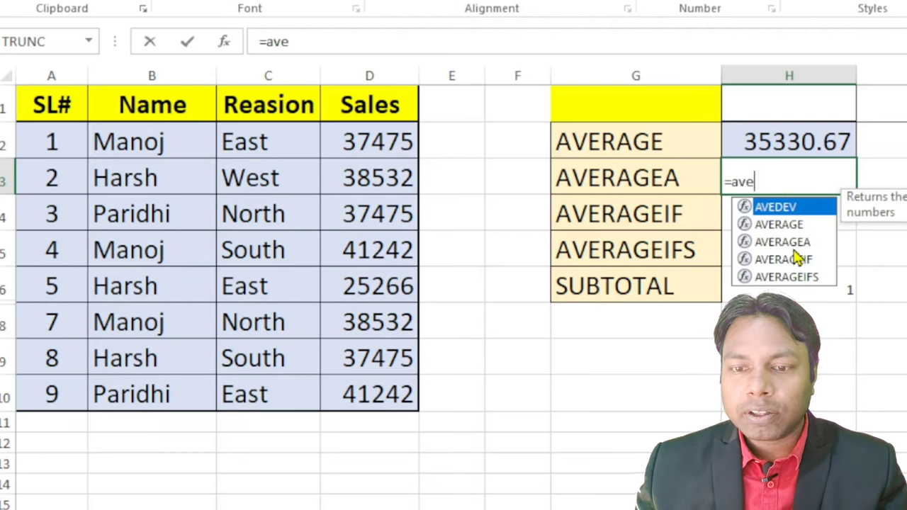
{"action": "double_click", "coordinate": [783, 242]}
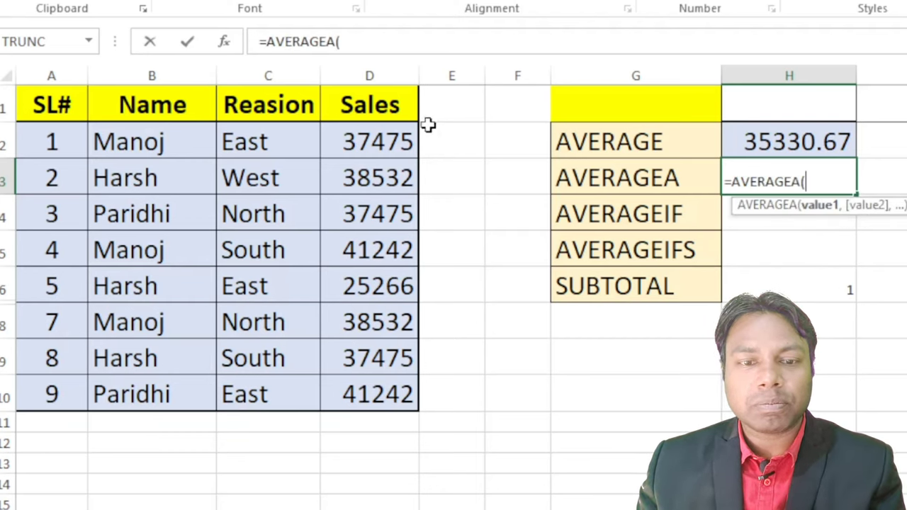
{"action": "left_click_drag", "start_coordinate": [395, 106], "coordinate": [410, 390]}
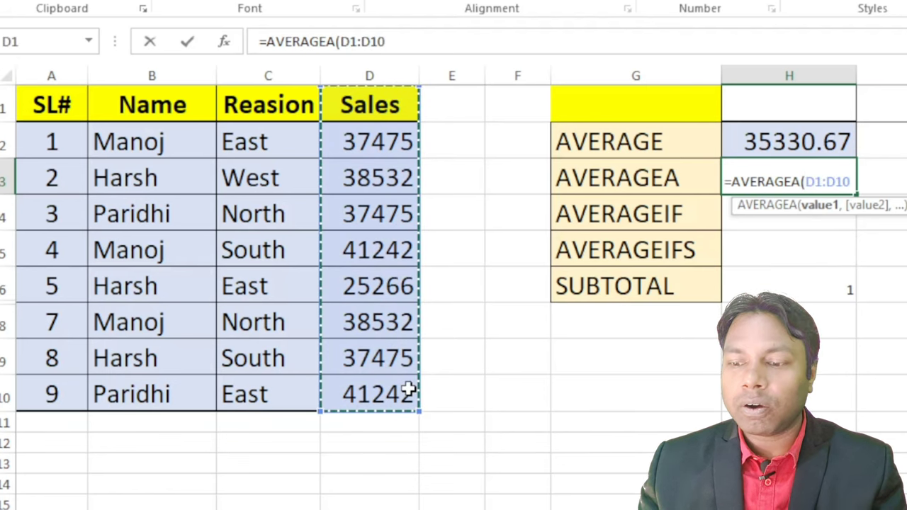
{"action": "key", "text": "Return"}
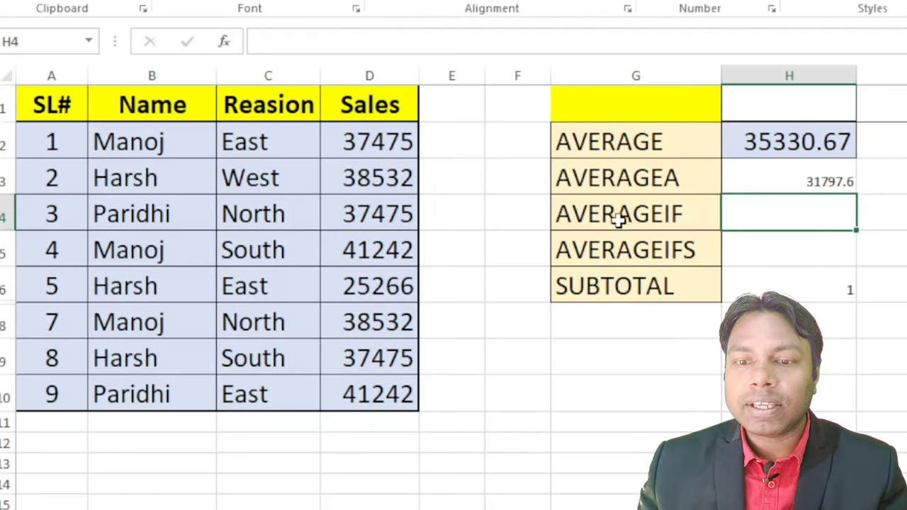
Step: Apply H2's formatting to H3:H6 and check the AVERAGE and AVERAGEA formulas
{"action": "left_click", "coordinate": [796, 147]}
{"action": "key", "text": "ctrl+c"}
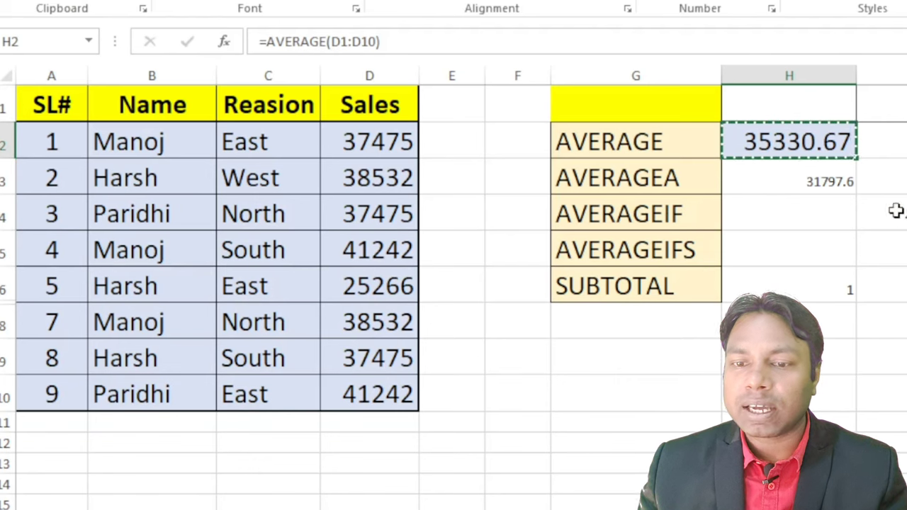
{"action": "left_click_drag", "start_coordinate": [810, 178], "coordinate": [808, 300]}
{"action": "left_click", "coordinate": [882, 399]}
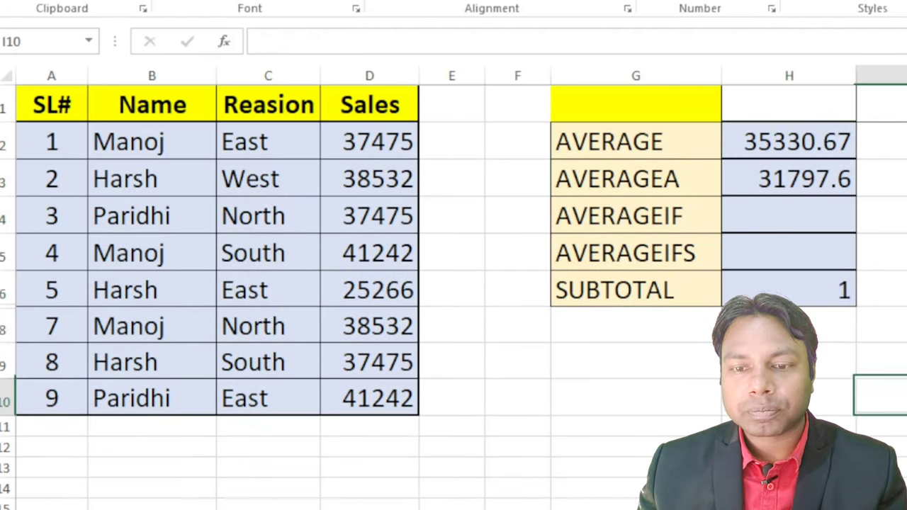
{"action": "left_click", "coordinate": [882, 178]}
{"action": "left_click", "coordinate": [777, 141]}
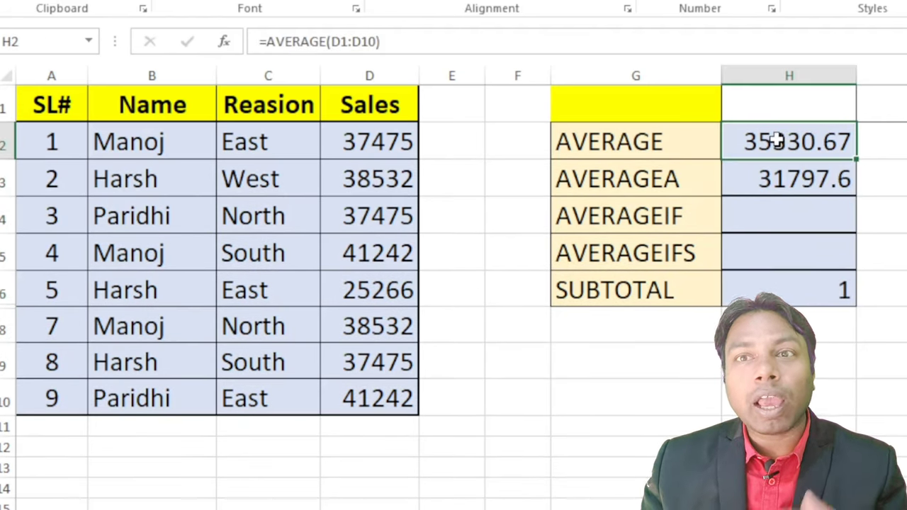
{"action": "left_click", "coordinate": [779, 187]}
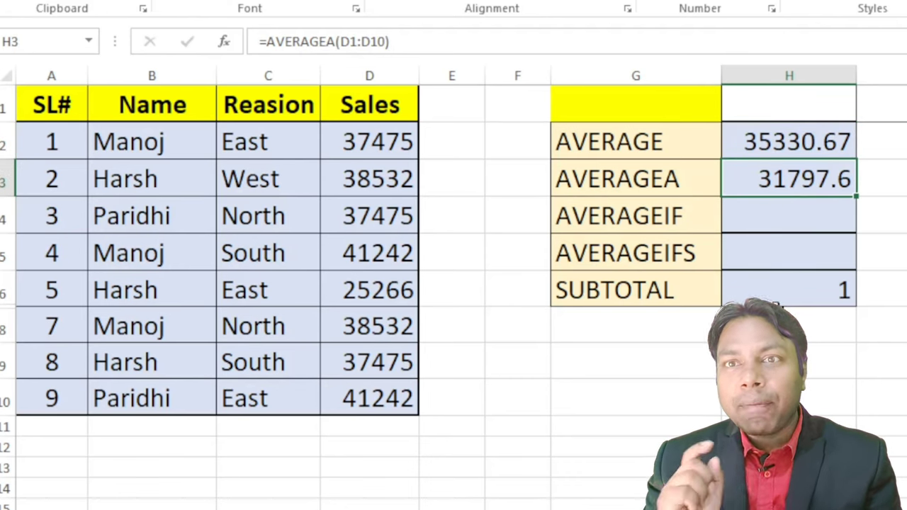
{"action": "left_click", "coordinate": [649, 145]}
{"action": "left_click", "coordinate": [769, 146]}
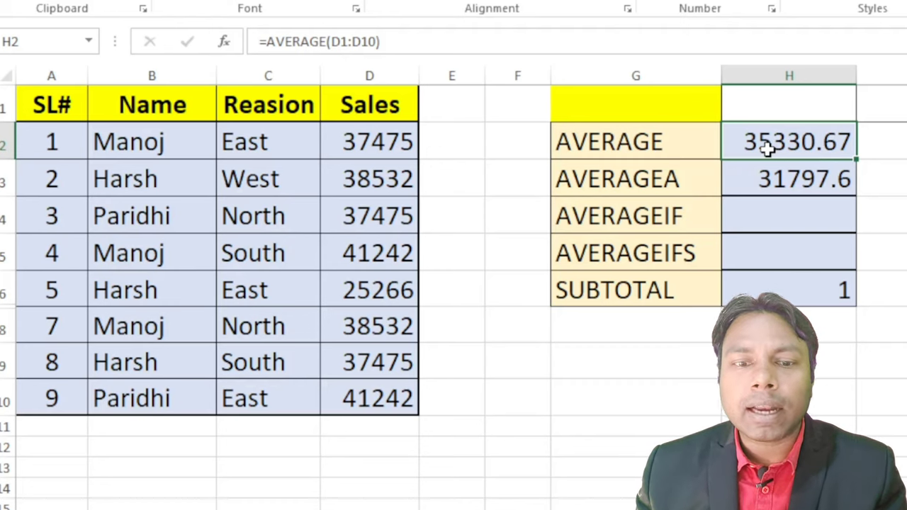
Step: Test a text entry in D3, then replace it with 56666 so AVERAGE becomes 37345.56
{"action": "left_click", "coordinate": [384, 180]}
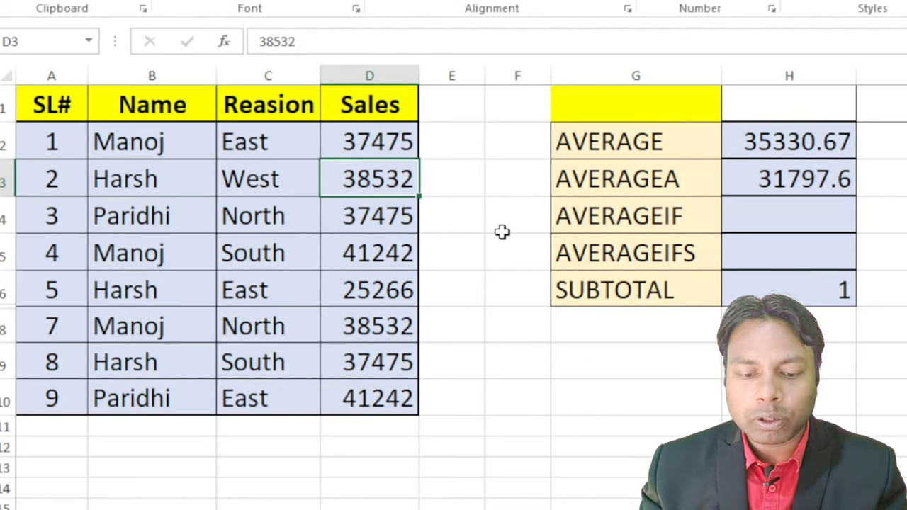
{"action": "type", "text": "sss"}
{"action": "key", "text": "Return"}
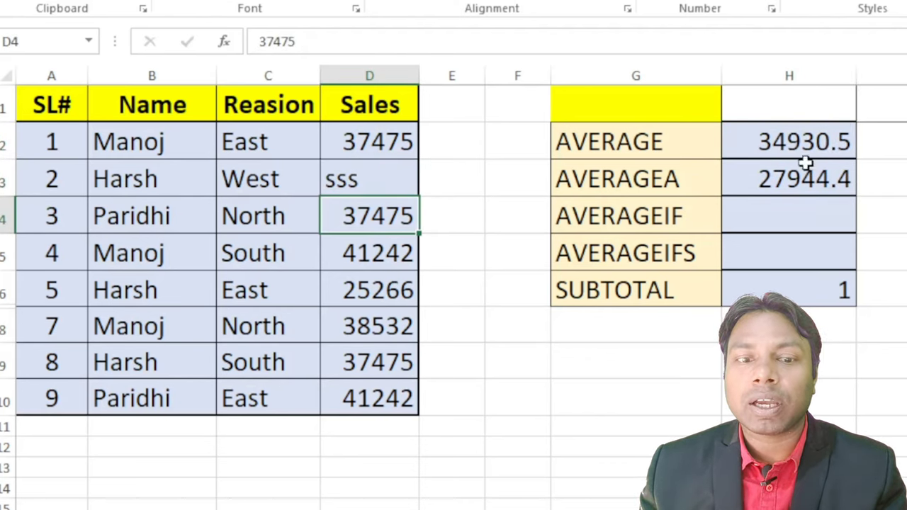
{"action": "left_click", "coordinate": [381, 179]}
{"action": "type", "text": "566"}
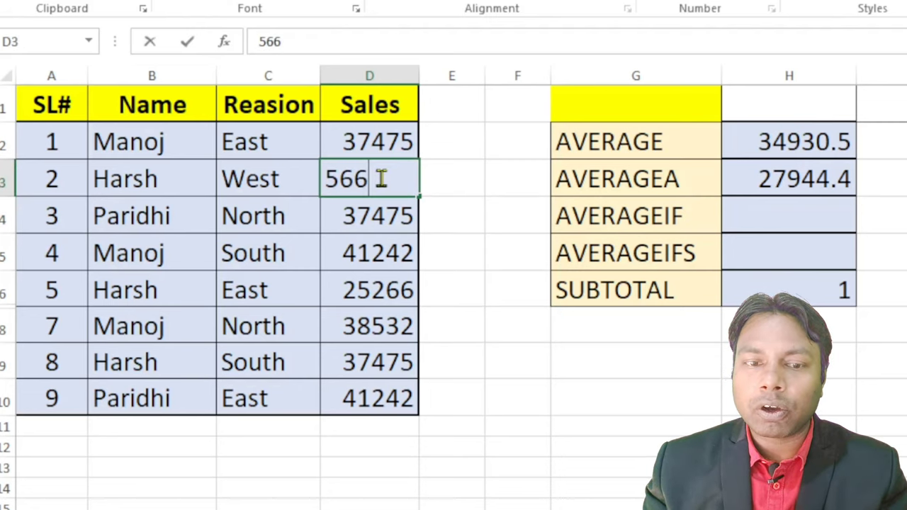
{"action": "type", "text": "66"}
{"action": "key", "text": "Return"}
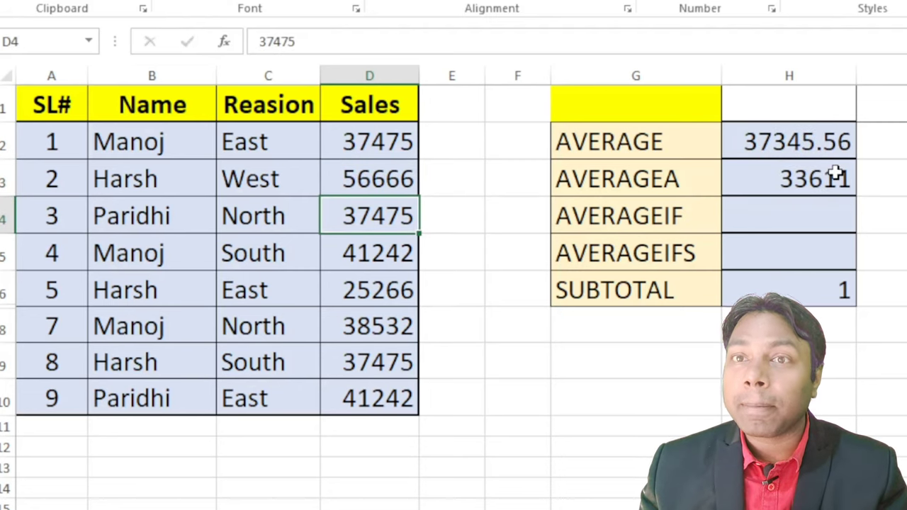
{"action": "left_click", "coordinate": [381, 115]}
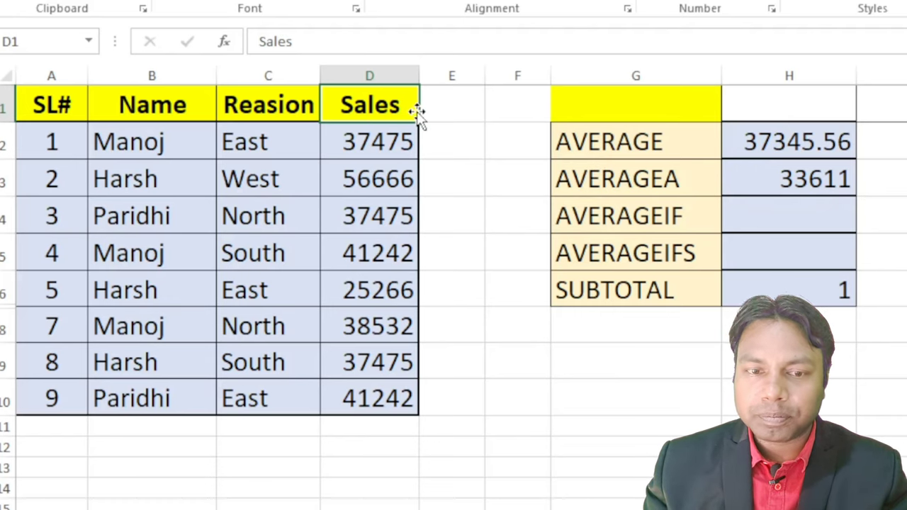
Step: Set D1 to 12 to show the averages change, then restore the header 'sales'
{"action": "type", "text": "12"}
{"action": "key", "text": "Return"}
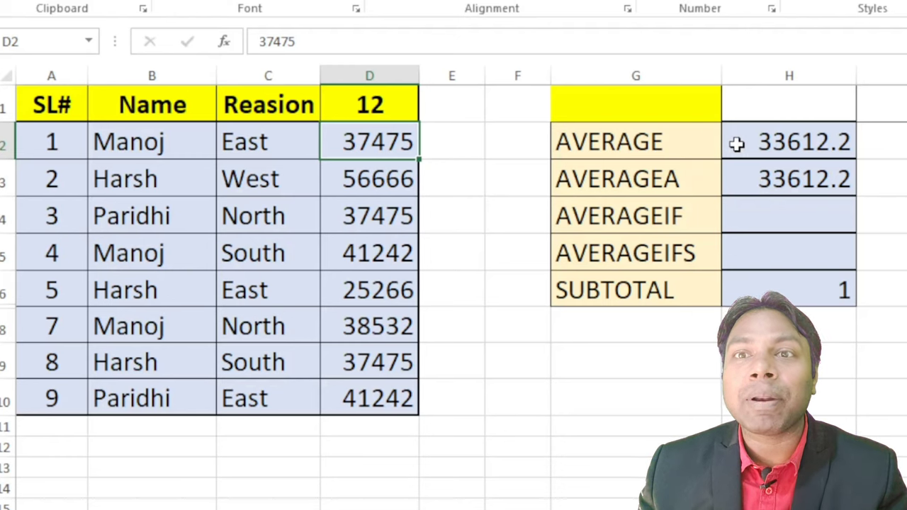
{"action": "left_click", "coordinate": [403, 104]}
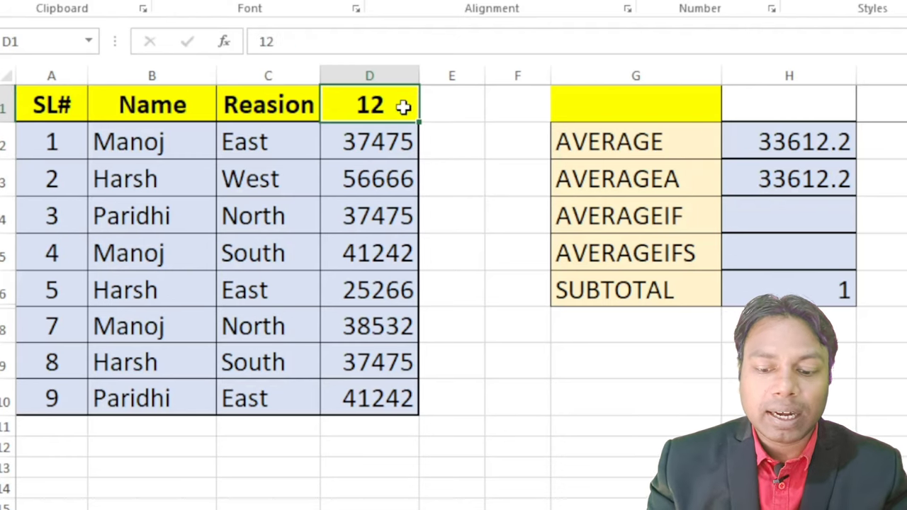
{"action": "type", "text": "sales"}
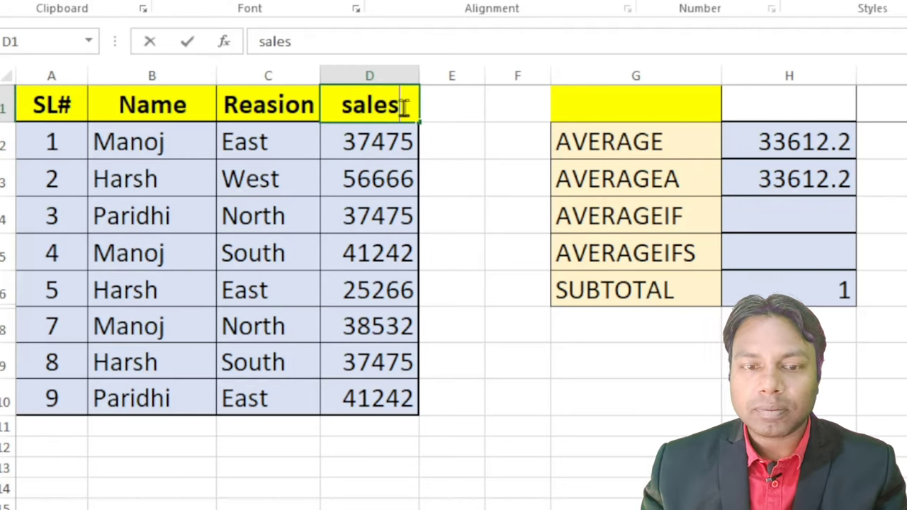
{"action": "key", "text": "Return"}
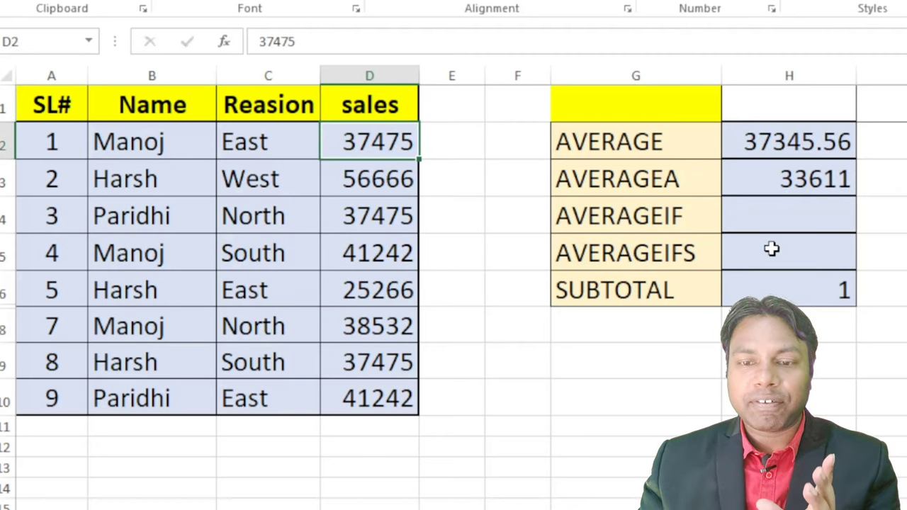
{"action": "left_click", "coordinate": [789, 324]}
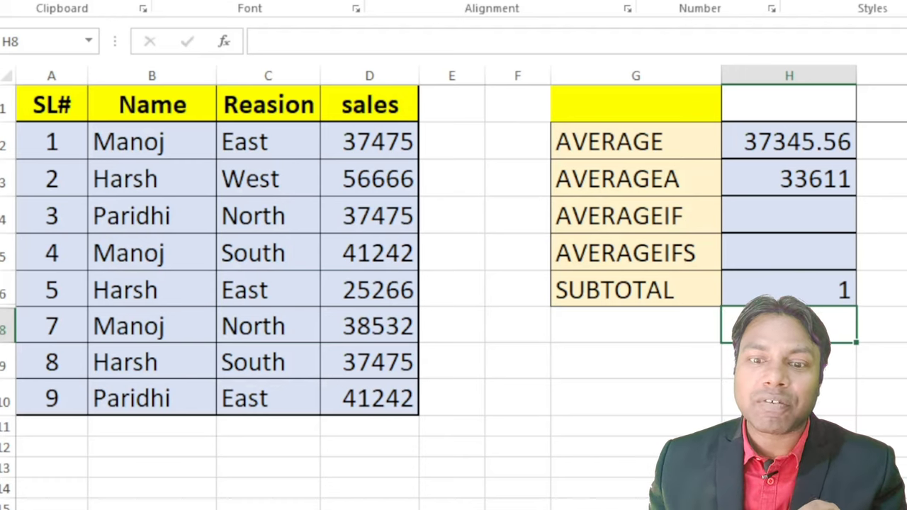
Step: Review the names, sales and region entries that the AVERAGEIF in H4 will use
{"action": "left_click", "coordinate": [770, 217]}
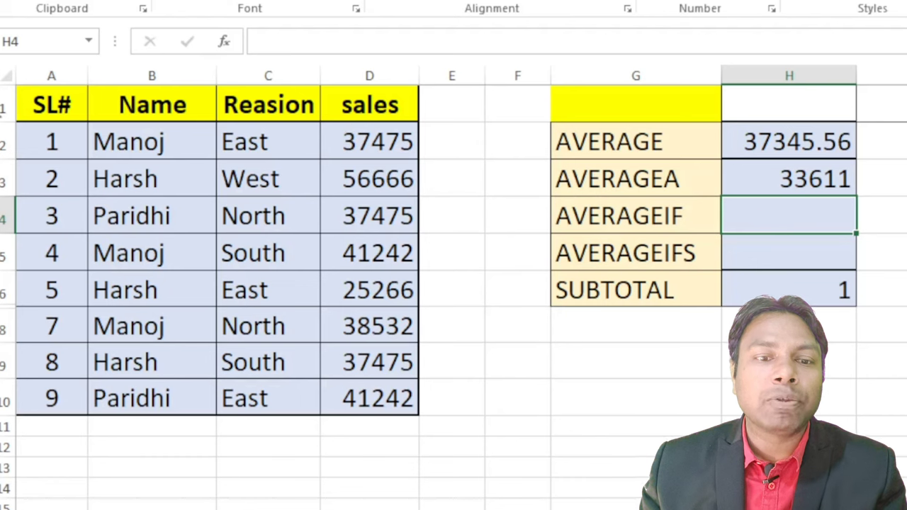
{"action": "left_click", "coordinate": [113, 176]}
{"action": "left_click", "coordinate": [131, 145]}
{"action": "left_click", "coordinate": [128, 181]}
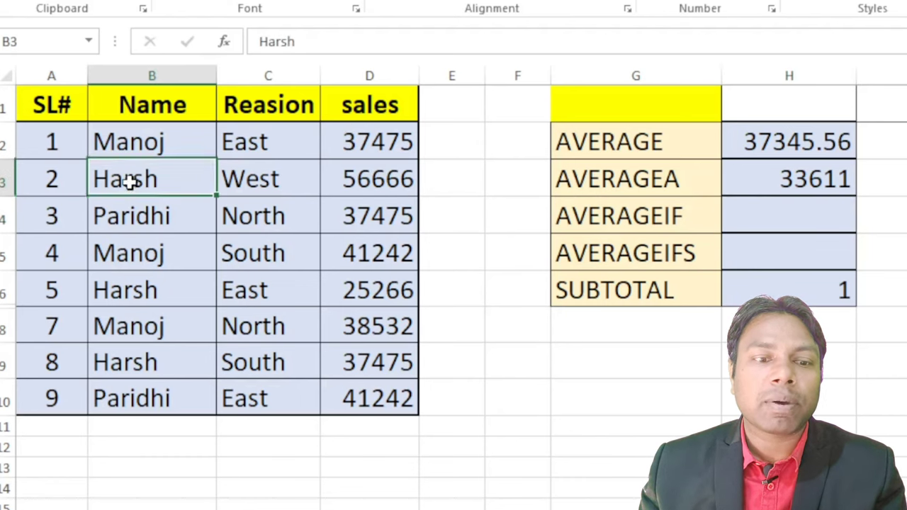
{"action": "left_click", "coordinate": [138, 216]}
{"action": "left_click", "coordinate": [145, 261]}
{"action": "left_click", "coordinate": [155, 360]}
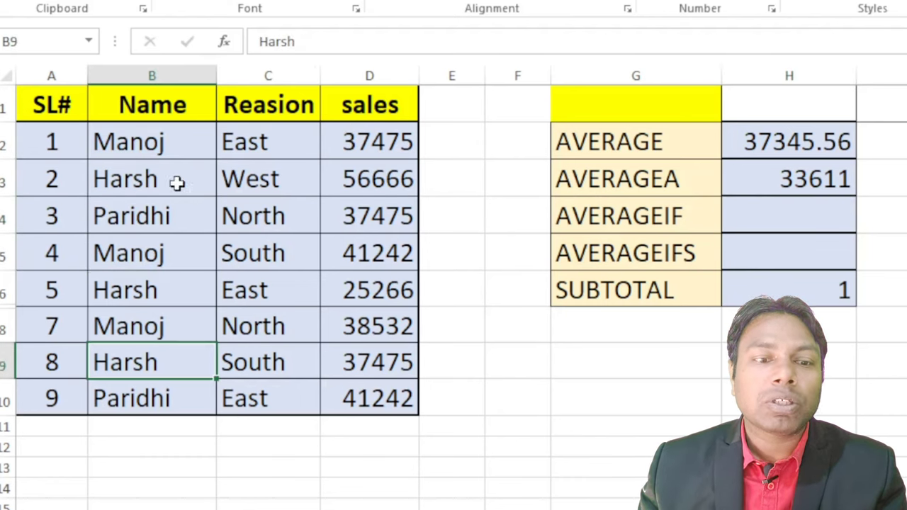
{"action": "left_click", "coordinate": [162, 145]}
{"action": "left_click", "coordinate": [345, 128]}
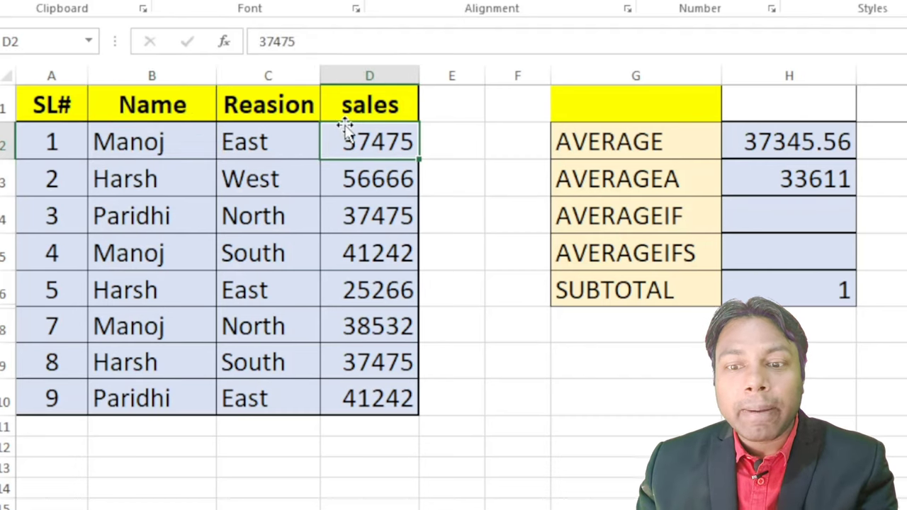
{"action": "left_click", "coordinate": [761, 216]}
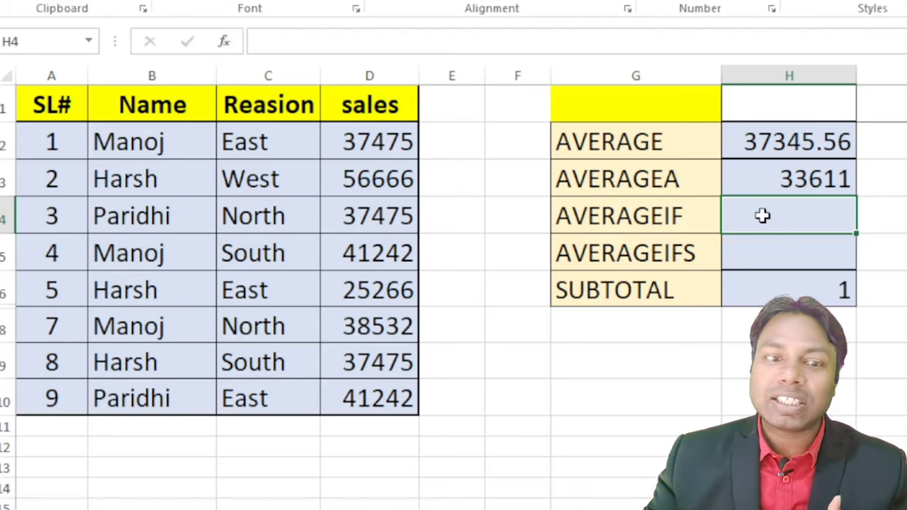
{"action": "left_click", "coordinate": [284, 137]}
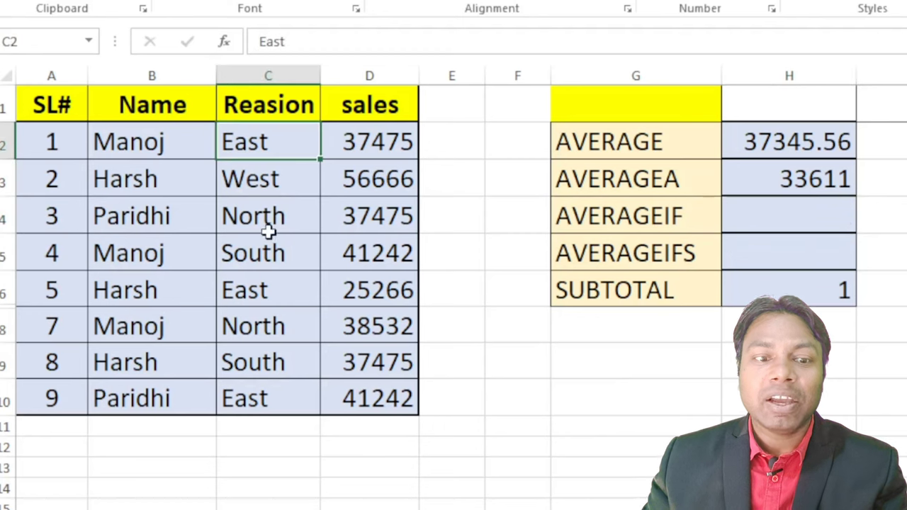
{"action": "left_click", "coordinate": [267, 259]}
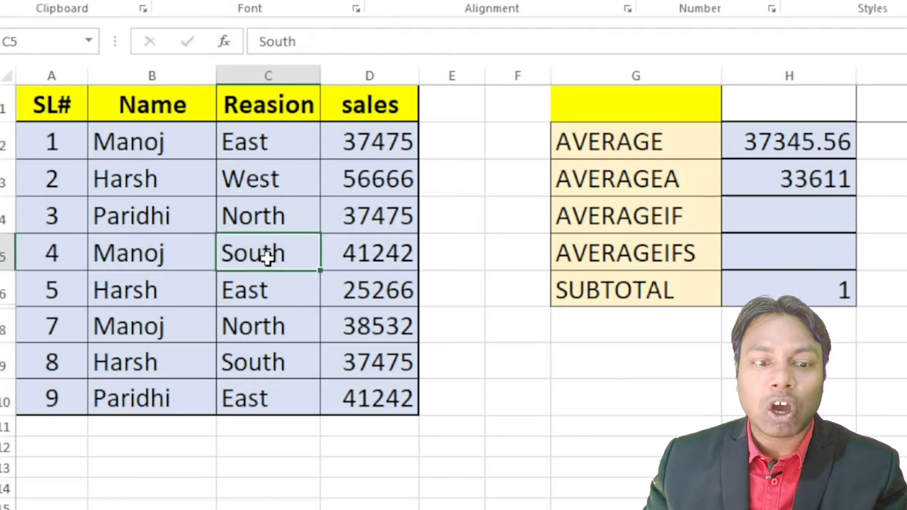
{"action": "left_click", "coordinate": [269, 329]}
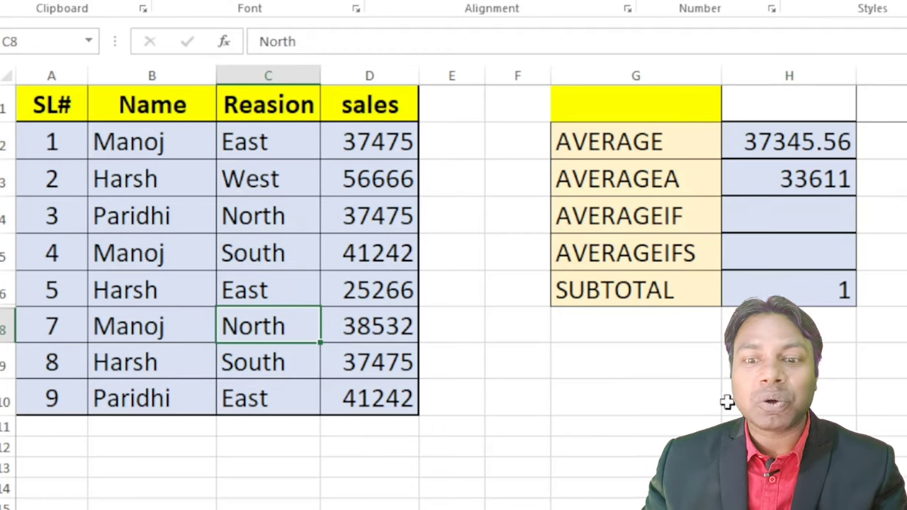
Step: Enter =AVERAGEIF(B1:B10,"manoj",D1:D10) in H4, returning 39083
{"action": "left_click", "coordinate": [775, 208]}
{"action": "type", "text": "="}
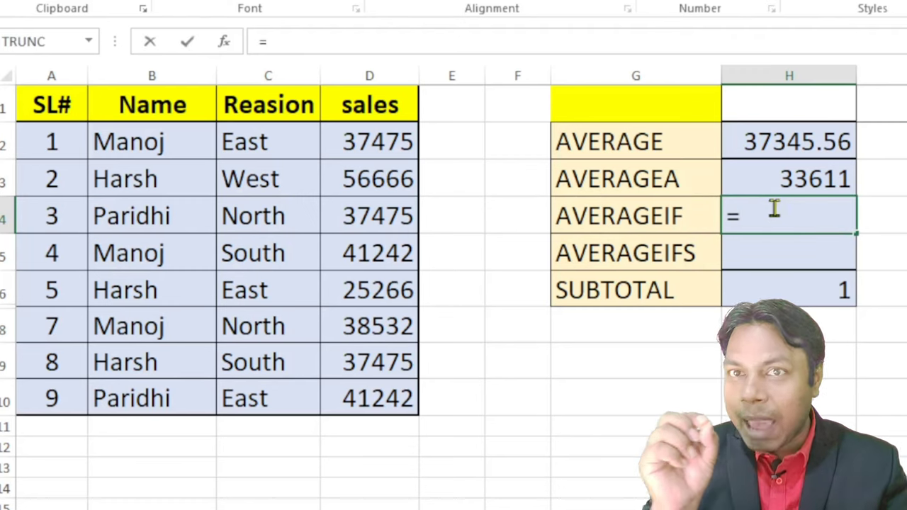
{"action": "type", "text": "a"}
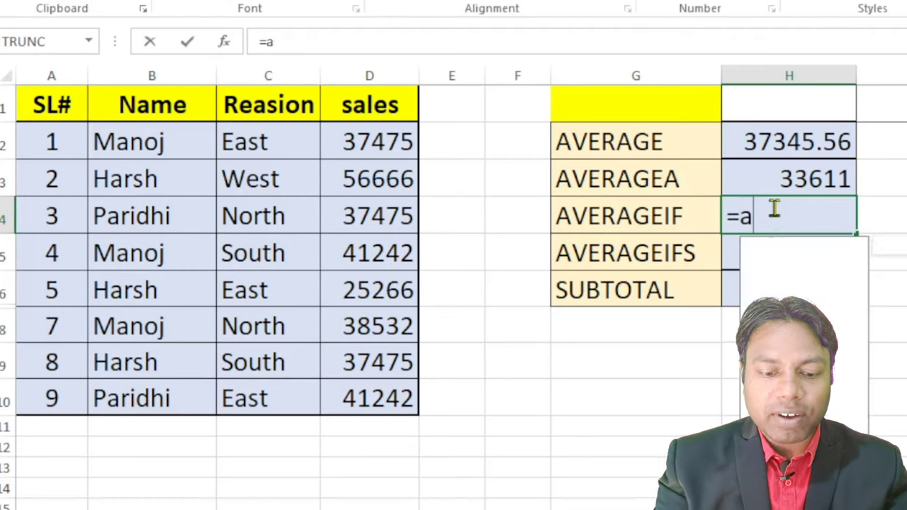
{"action": "type", "text": "v"}
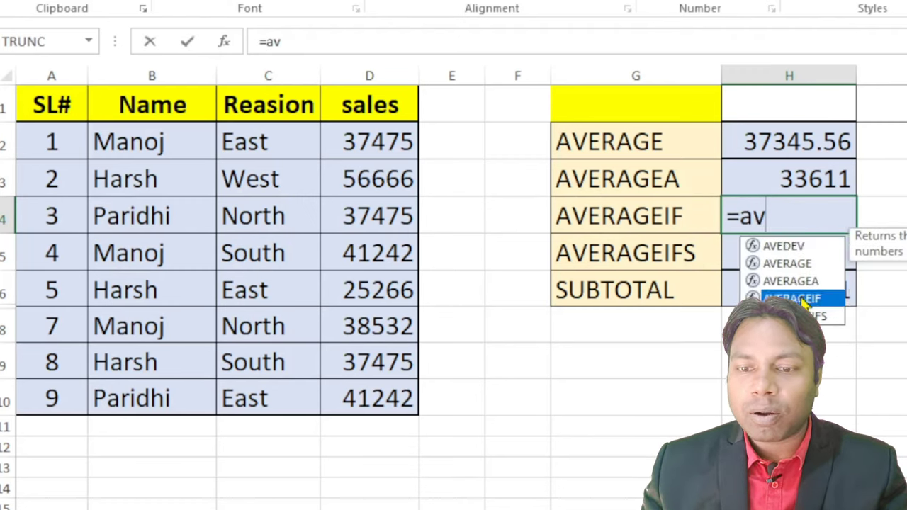
{"action": "double_click", "coordinate": [791, 298]}
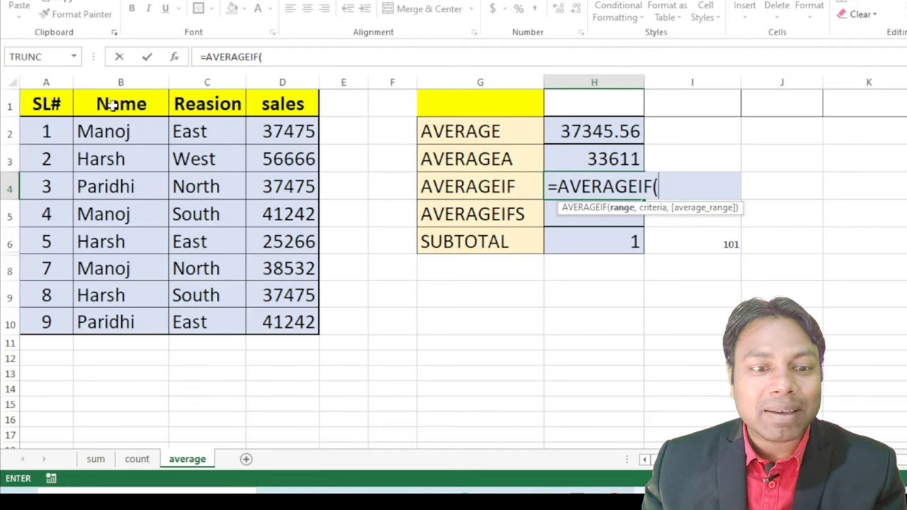
{"action": "left_click_drag", "start_coordinate": [112, 104], "coordinate": [126, 316]}
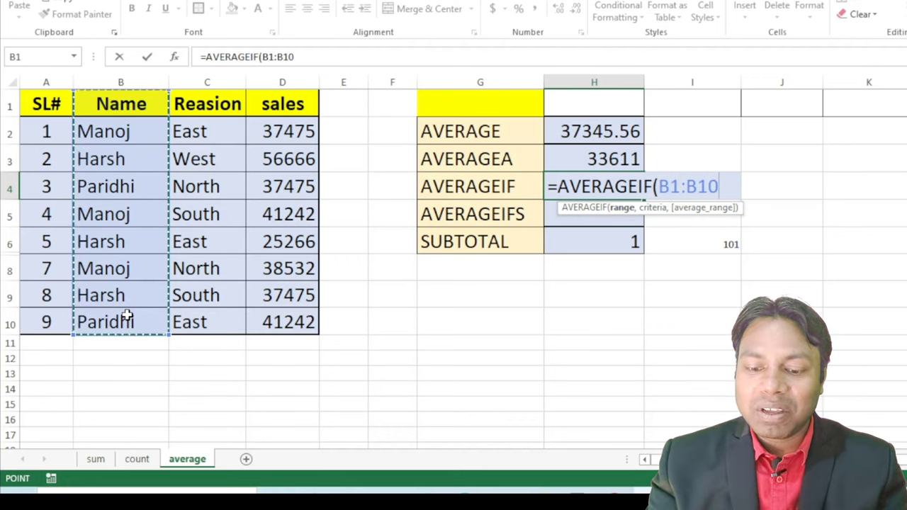
{"action": "type", "text": ","}
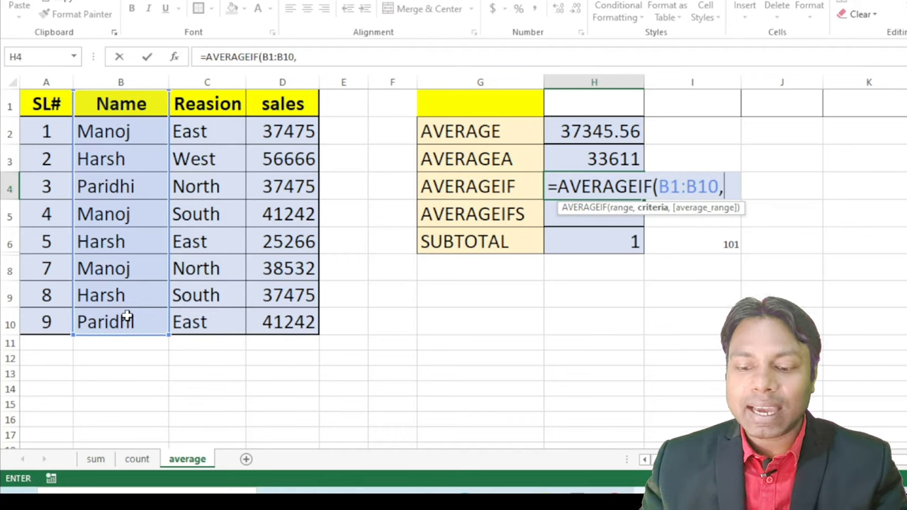
{"action": "type", "text": "\""}
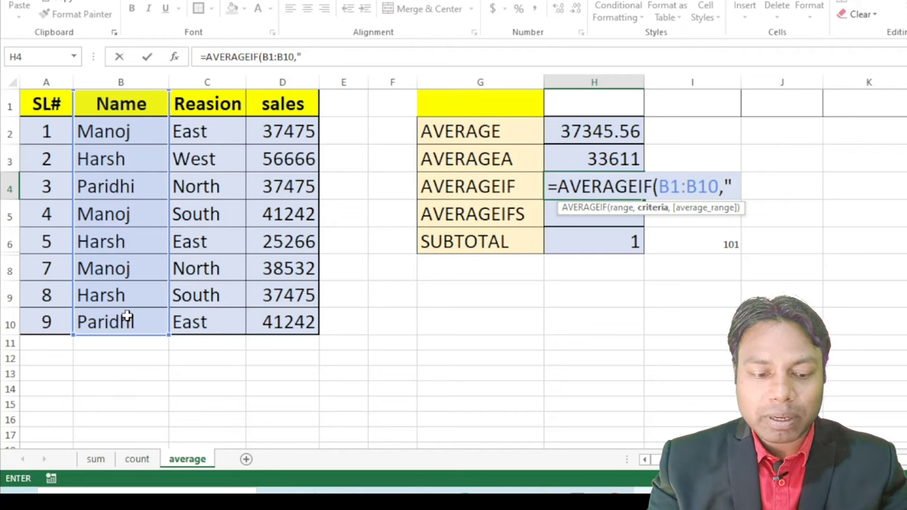
{"action": "type", "text": "manoj"}
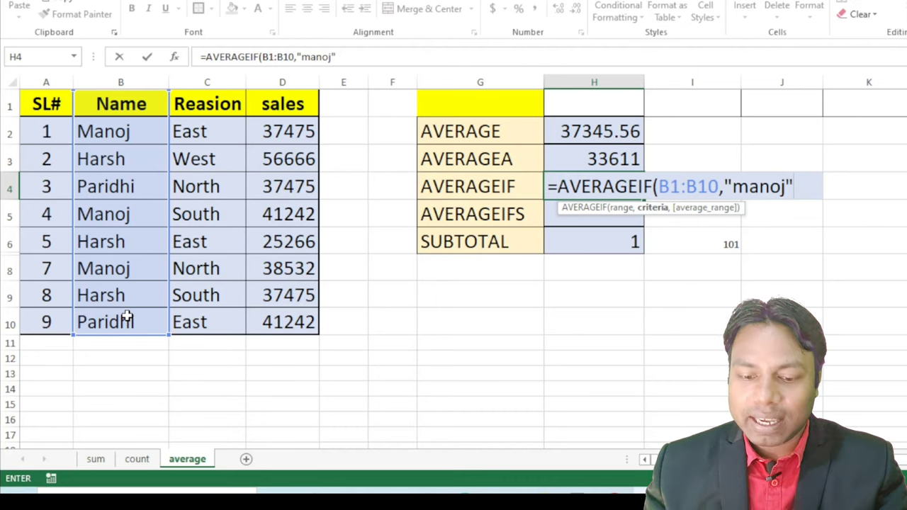
{"action": "type", "text": ","}
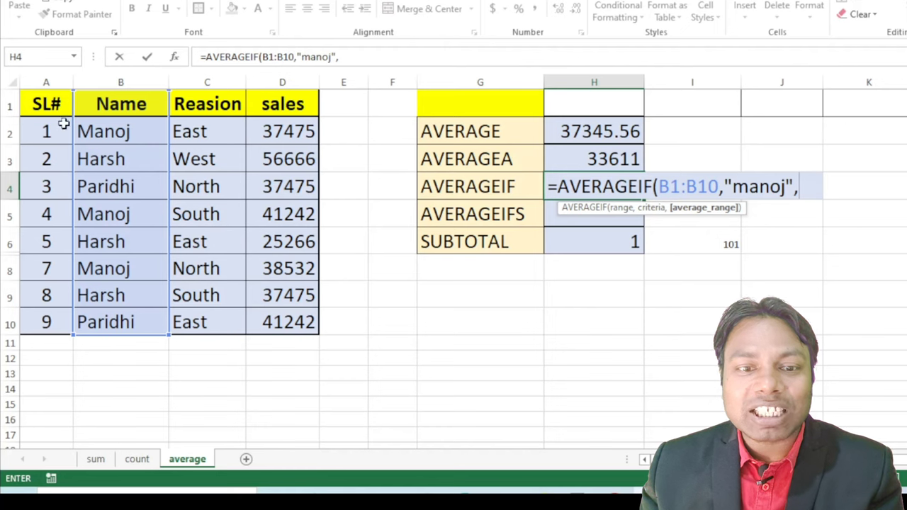
{"action": "left_click_drag", "start_coordinate": [290, 113], "coordinate": [289, 319]}
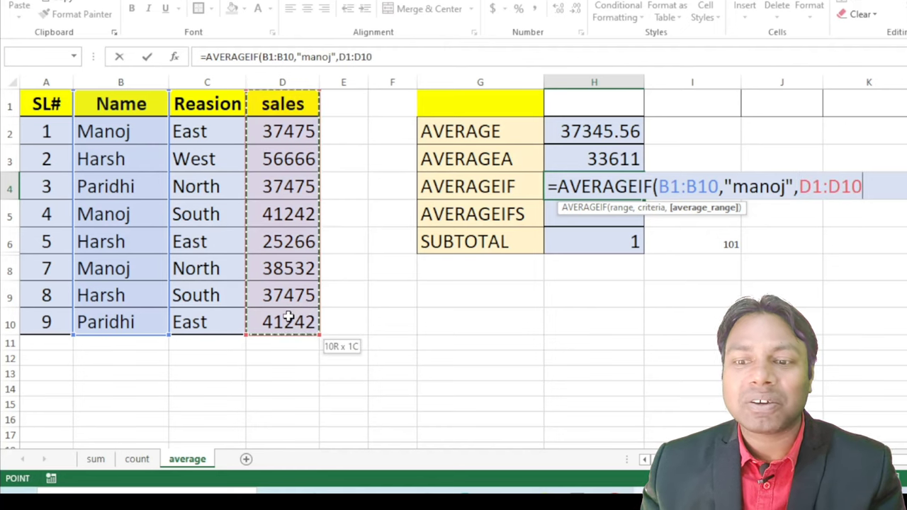
{"action": "key", "text": "Return"}
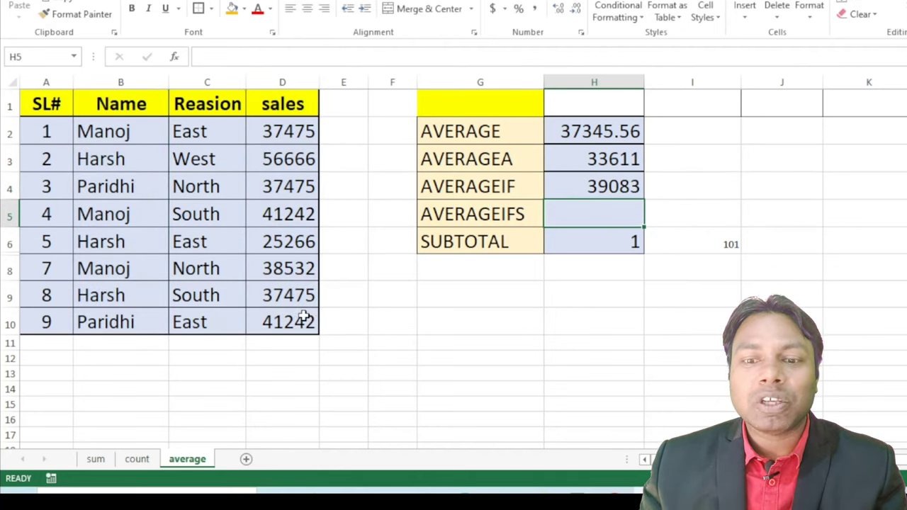
Step: Copy the name Manoj from B2 into I1
{"action": "left_click", "coordinate": [611, 186]}
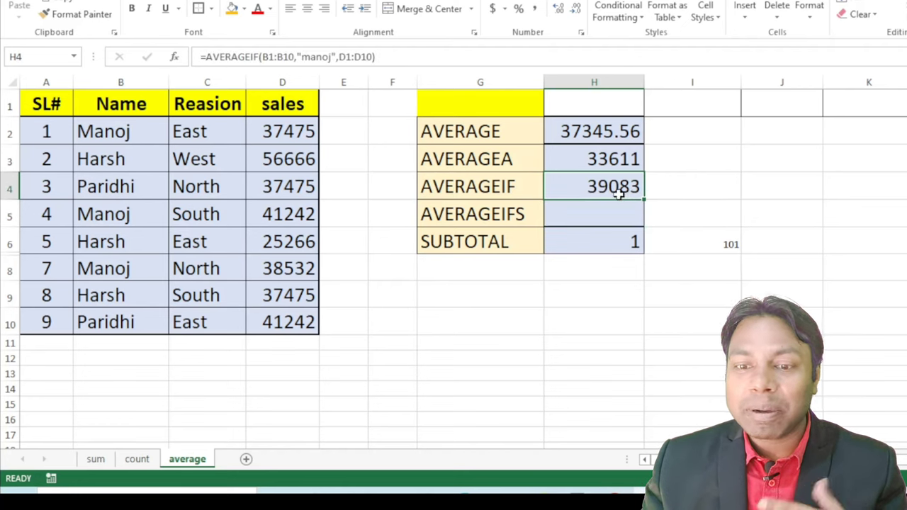
{"action": "left_click", "coordinate": [118, 132]}
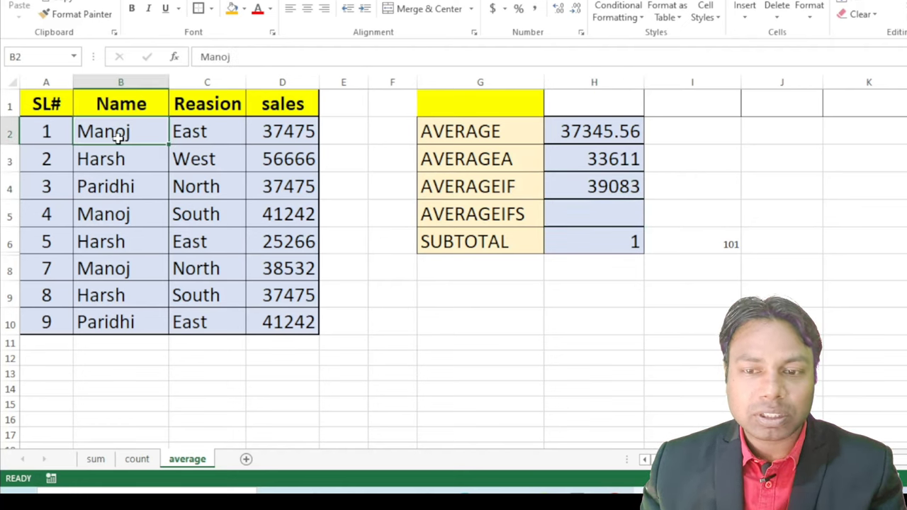
{"action": "key", "text": "ctrl+c"}
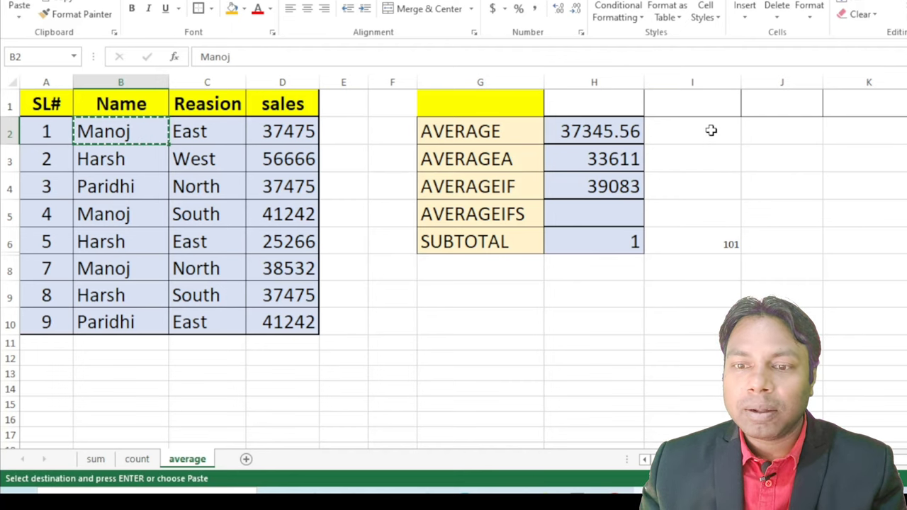
{"action": "left_click", "coordinate": [704, 108]}
{"action": "key", "text": "ctrl+v"}
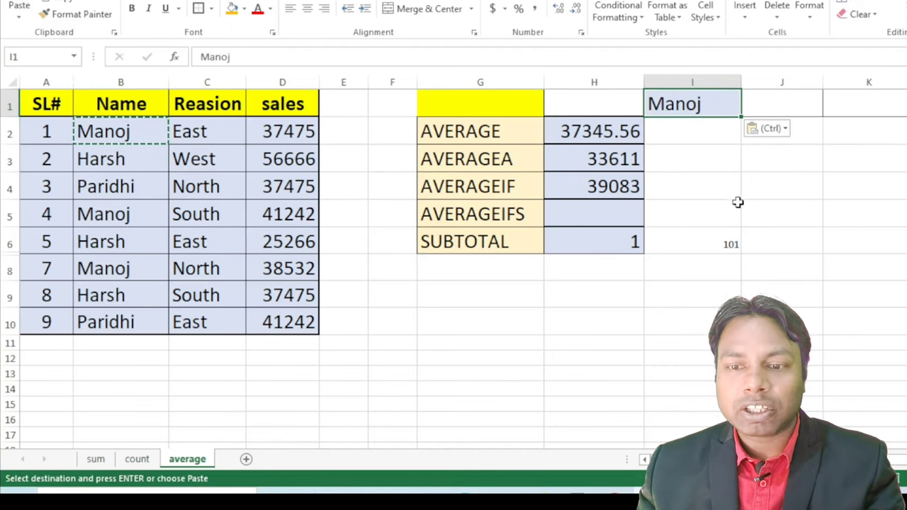
{"action": "key", "text": "Escape"}
{"action": "left_click_drag", "start_coordinate": [751, 181], "coordinate": [751, 162]}
{"action": "left_click", "coordinate": [691, 106]}
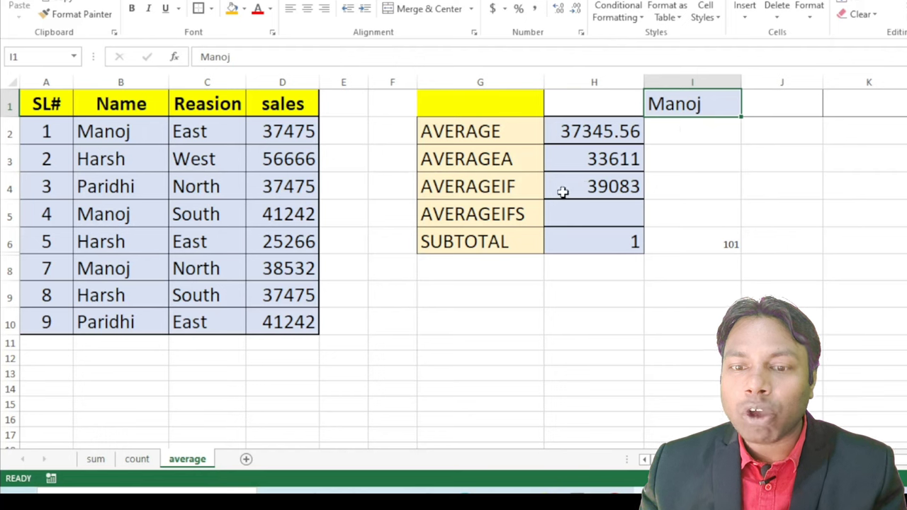
Step: Replace the fixed "manoj" criterion in H4's AVERAGEIF with a reference to I1
{"action": "left_click", "coordinate": [588, 187]}
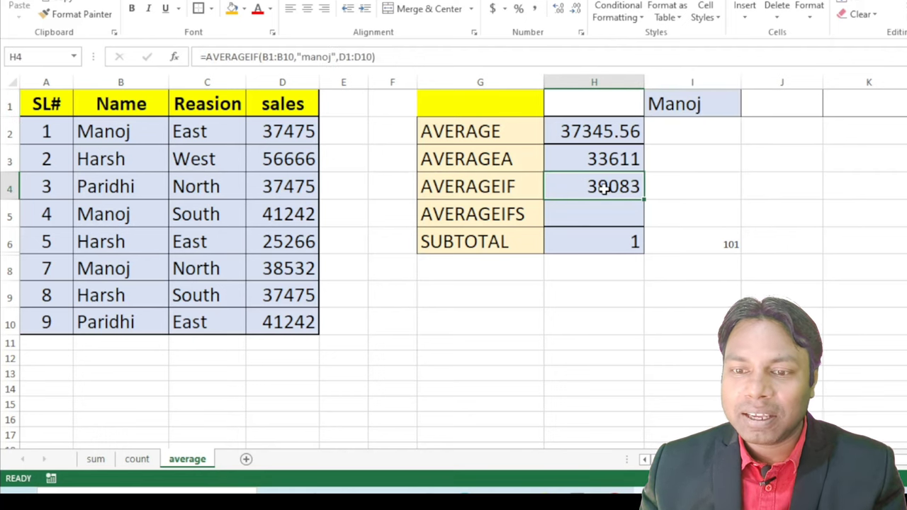
{"action": "double_click", "coordinate": [601, 187]}
{"action": "left_click", "coordinate": [794, 186]}
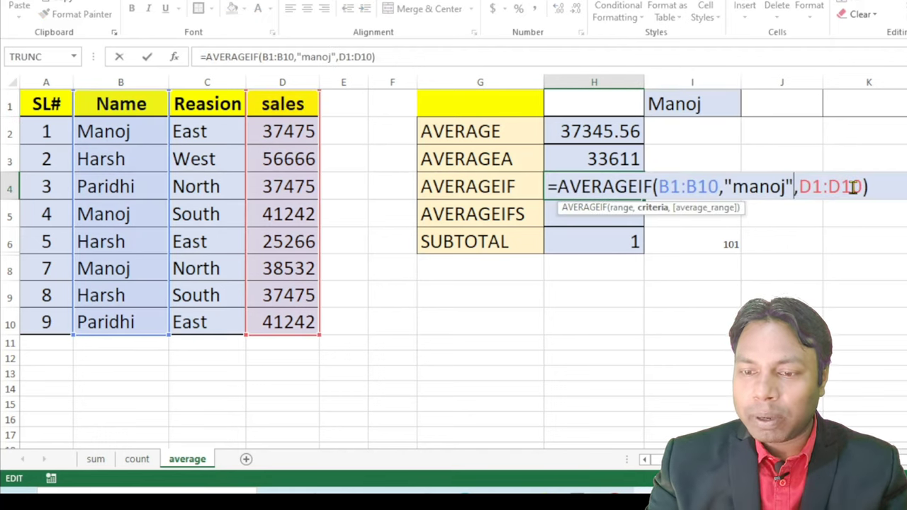
{"action": "key", "text": "BackSpace"}
{"action": "key", "text": "BackSpace"}
{"action": "key", "text": "BackSpace"}
{"action": "key", "text": "BackSpace"}
{"action": "key", "text": "BackSpace"}
{"action": "key", "text": "BackSpace"}
{"action": "key", "text": "BackSpace"}
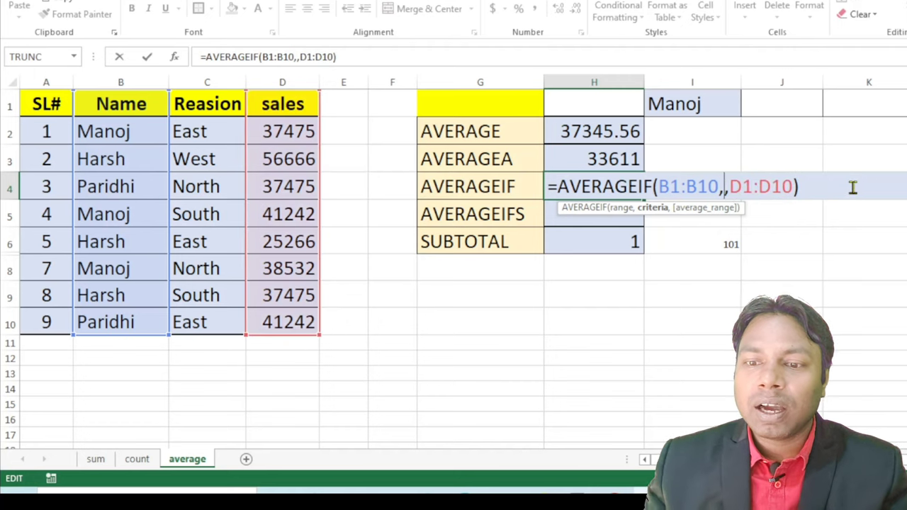
{"action": "left_click", "coordinate": [695, 113]}
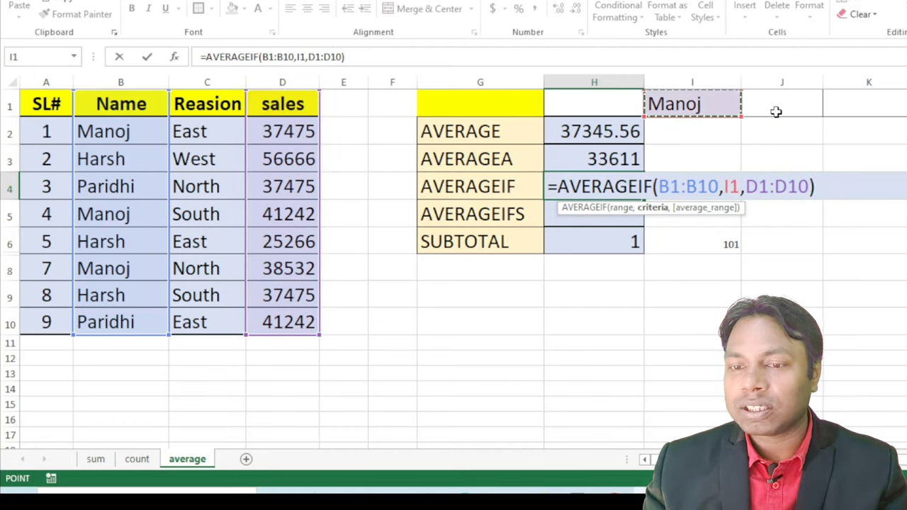
{"action": "key", "text": "Return"}
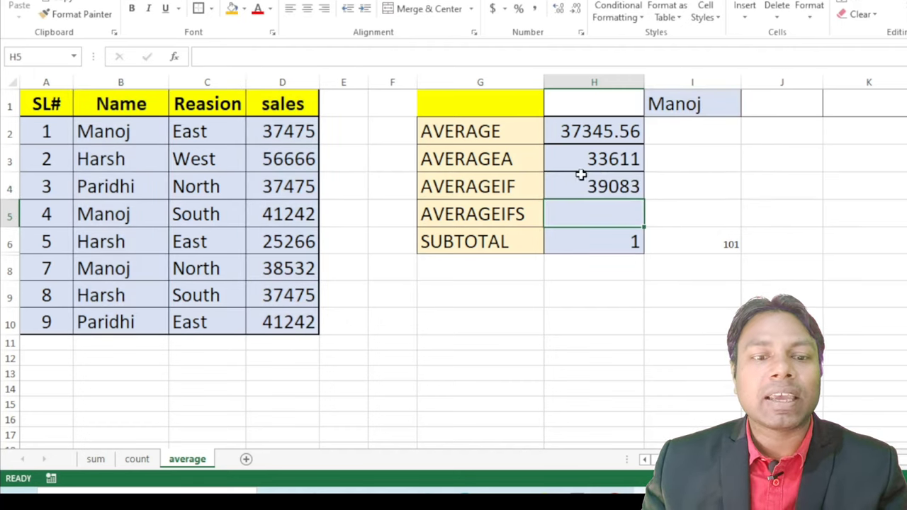
{"action": "left_click", "coordinate": [708, 105]}
Step: Fill H4 orange and copy the name Harsh from B6
{"action": "left_click", "coordinate": [595, 186]}
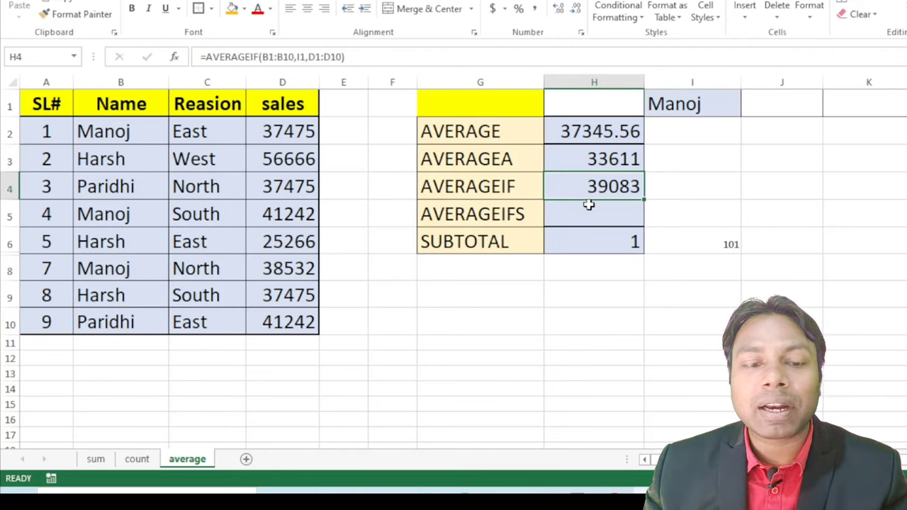
{"action": "left_click", "coordinate": [231, 8]}
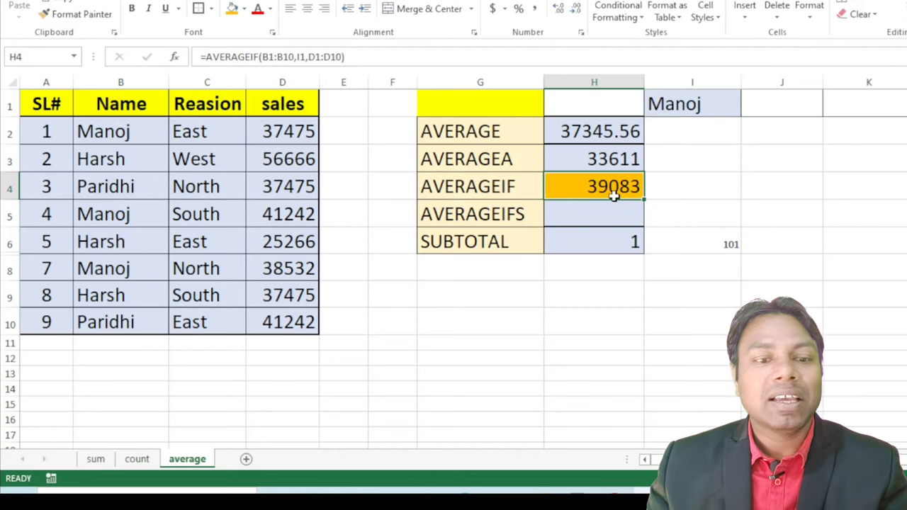
{"action": "left_click", "coordinate": [137, 239]}
{"action": "double_click", "coordinate": [137, 239]}
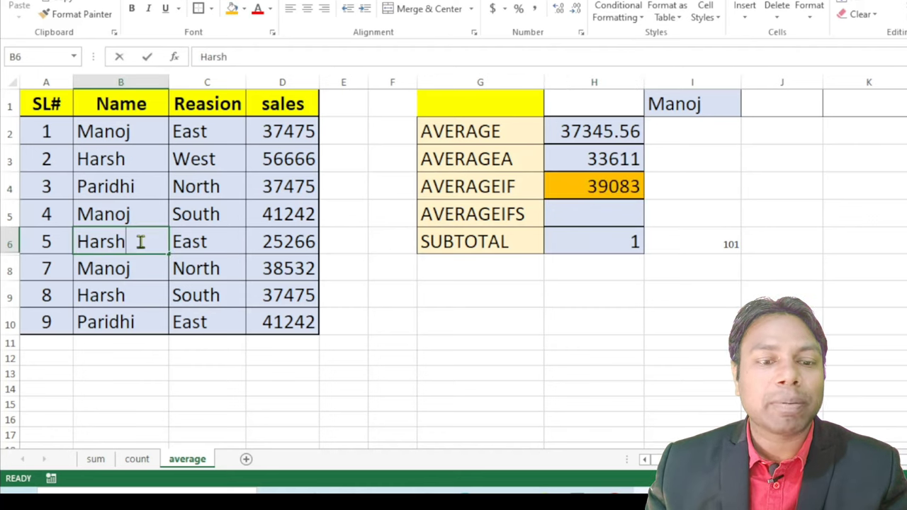
{"action": "left_click_drag", "start_coordinate": [138, 239], "coordinate": [71, 236]}
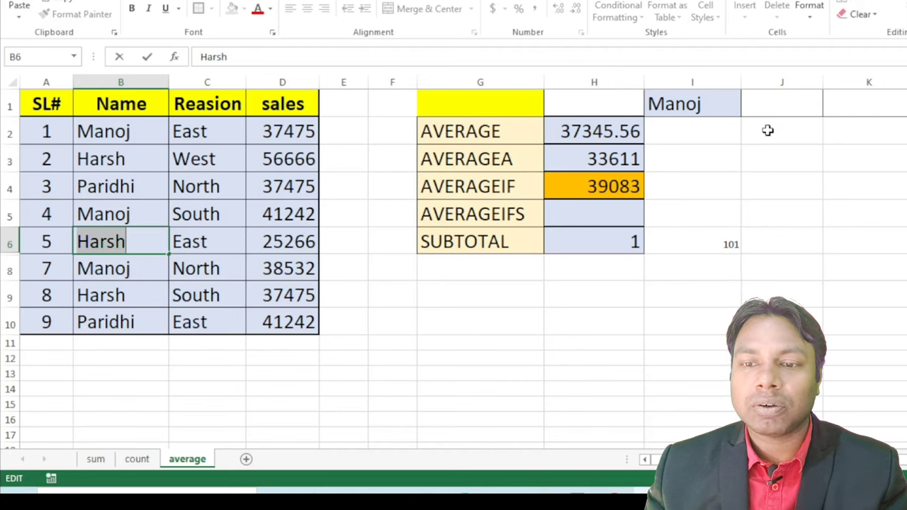
Step: Replace Manoj with Harsh in I1, so H4 recalculates to 39802.33
{"action": "left_click", "coordinate": [729, 103]}
{"action": "double_click", "coordinate": [730, 103]}
{"action": "left_click_drag", "start_coordinate": [729, 103], "coordinate": [647, 103]}
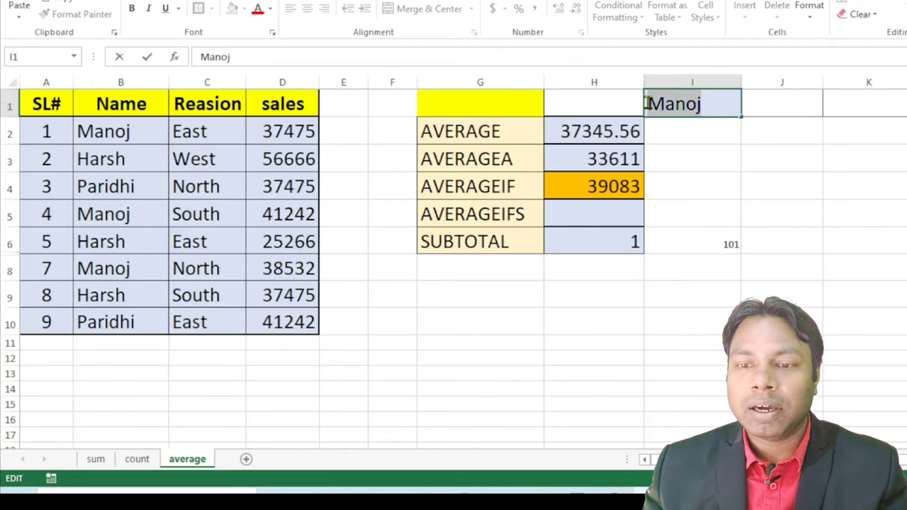
{"action": "key", "text": "ctrl+v"}
{"action": "left_click", "coordinate": [882, 205]}
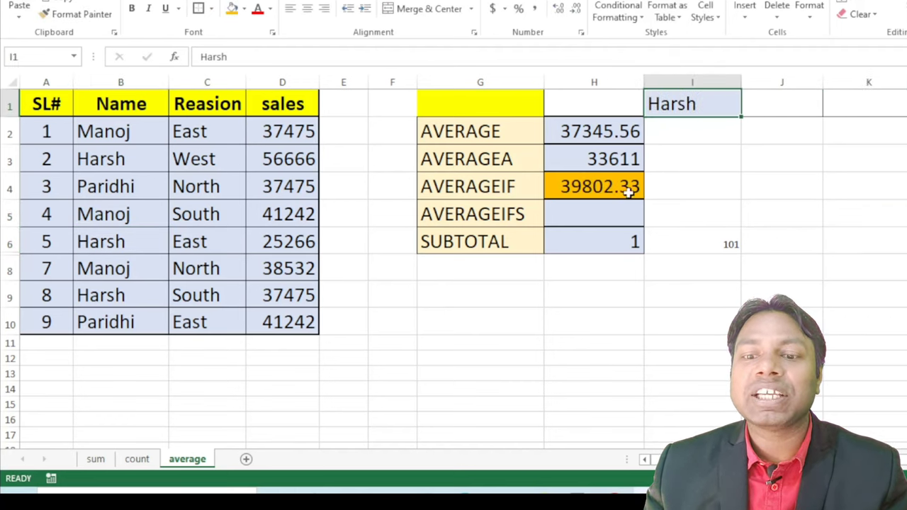
{"action": "left_click", "coordinate": [602, 192]}
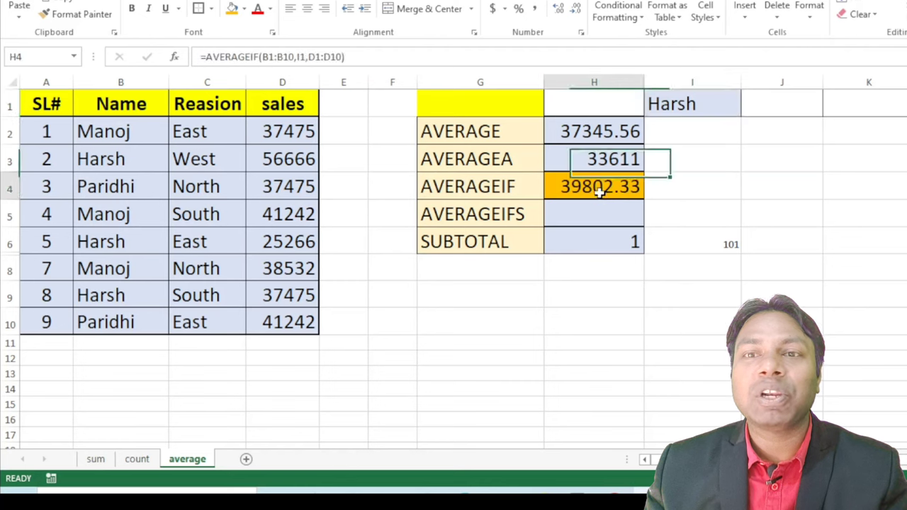
{"action": "left_click", "coordinate": [611, 273]}
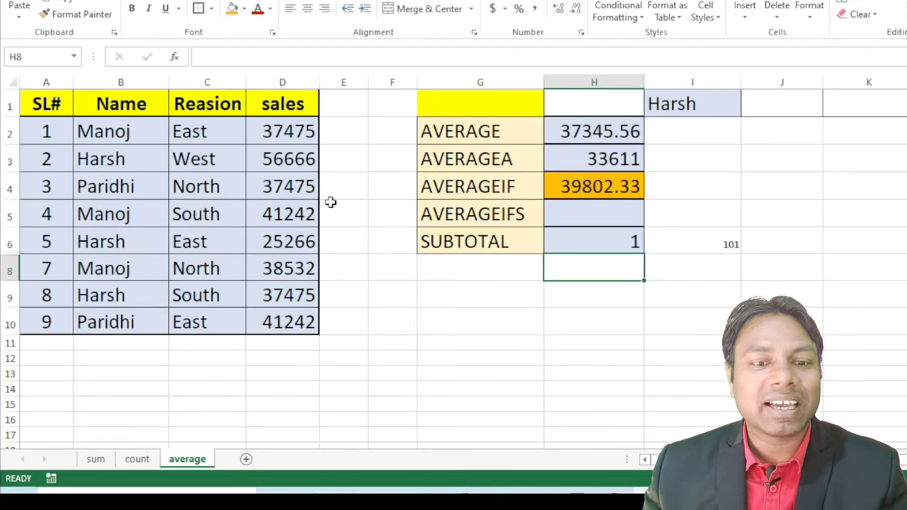
{"action": "left_click", "coordinate": [293, 242]}
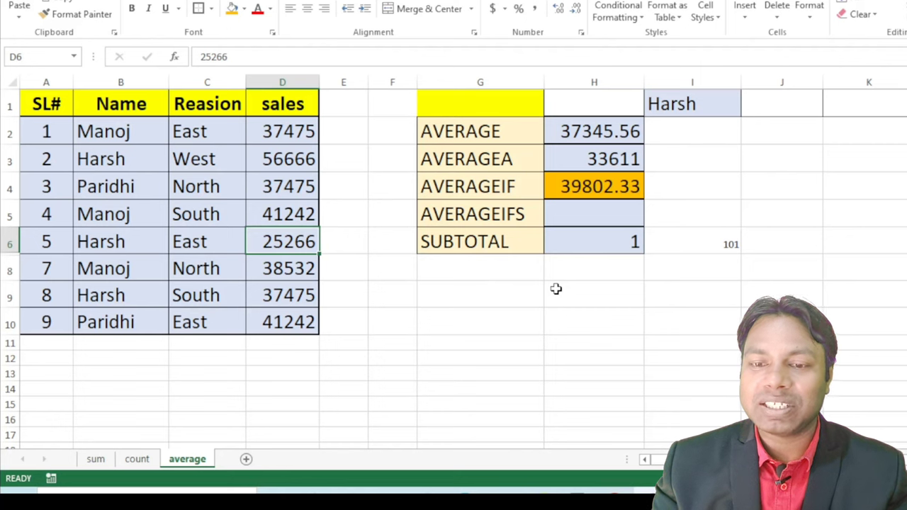
Step: Change D6 to 455, dropping AVERAGEIF to 31532, then review row 2's Manoj, East, 37475
{"action": "type", "text": "455"}
{"action": "key", "text": "Return"}
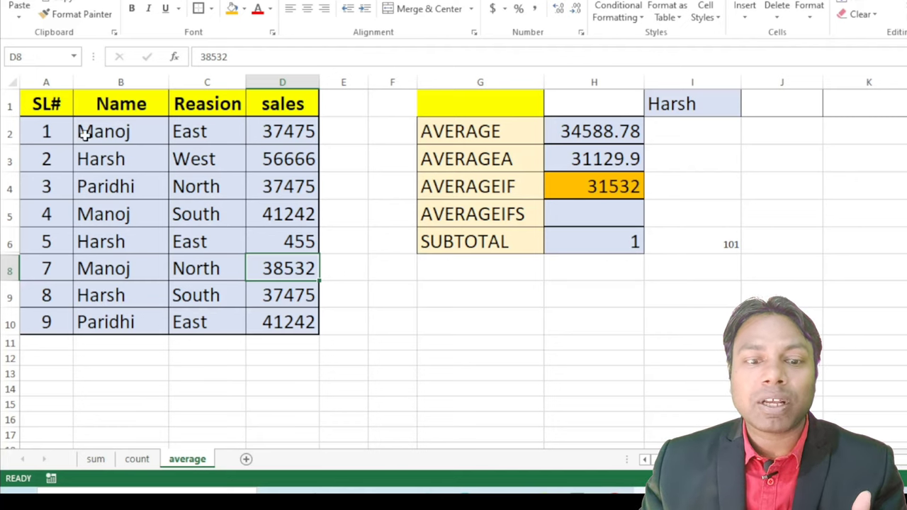
{"action": "left_click", "coordinate": [130, 124]}
{"action": "left_click", "coordinate": [197, 138]}
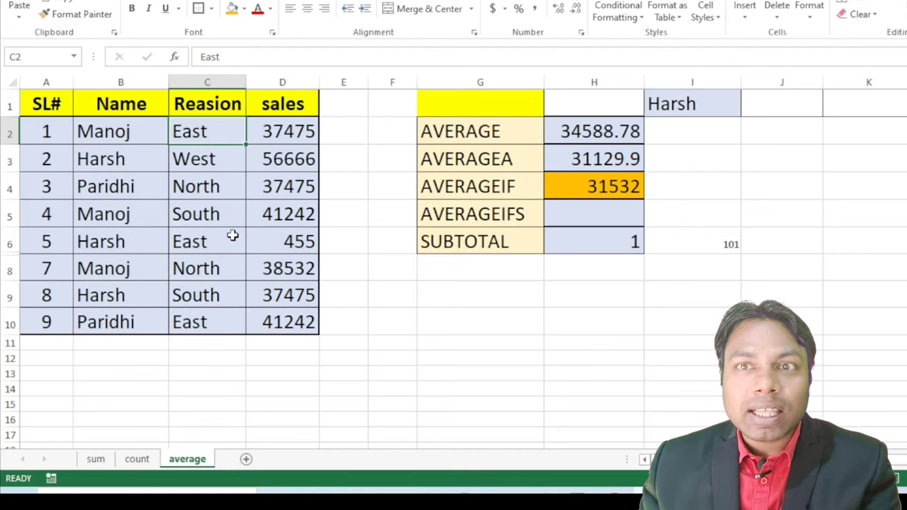
{"action": "left_click", "coordinate": [123, 130]}
{"action": "left_click", "coordinate": [201, 131]}
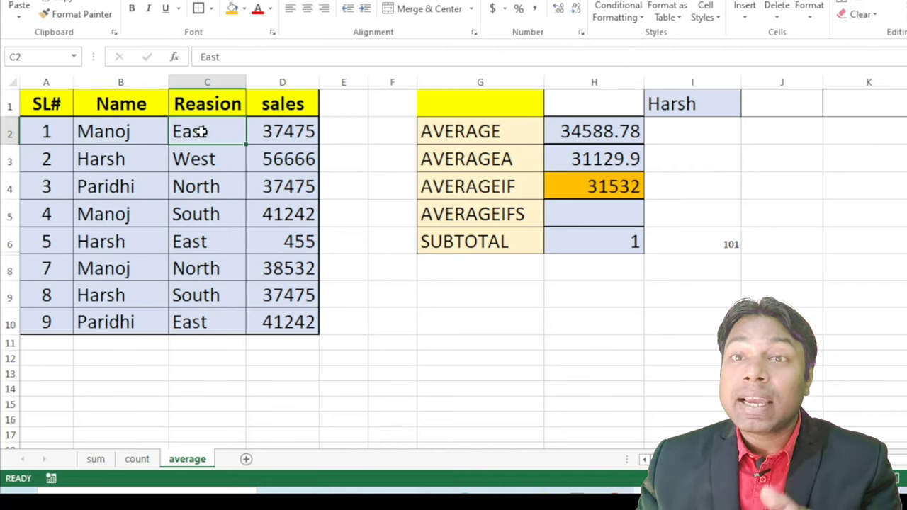
{"action": "left_click", "coordinate": [294, 136]}
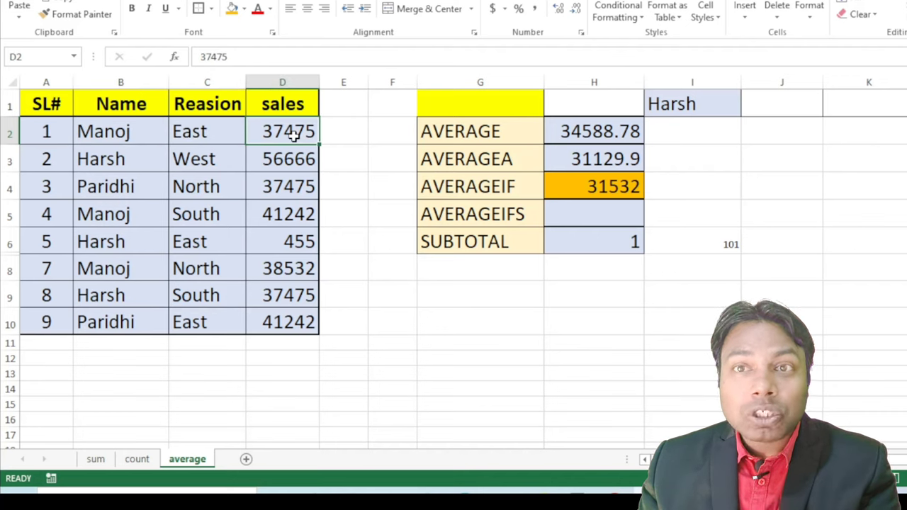
{"action": "left_click", "coordinate": [221, 131]}
Step: Copy East from C2 into K1, placing it beside the Harsh criterion in I1
{"action": "key", "text": "ctrl+c"}
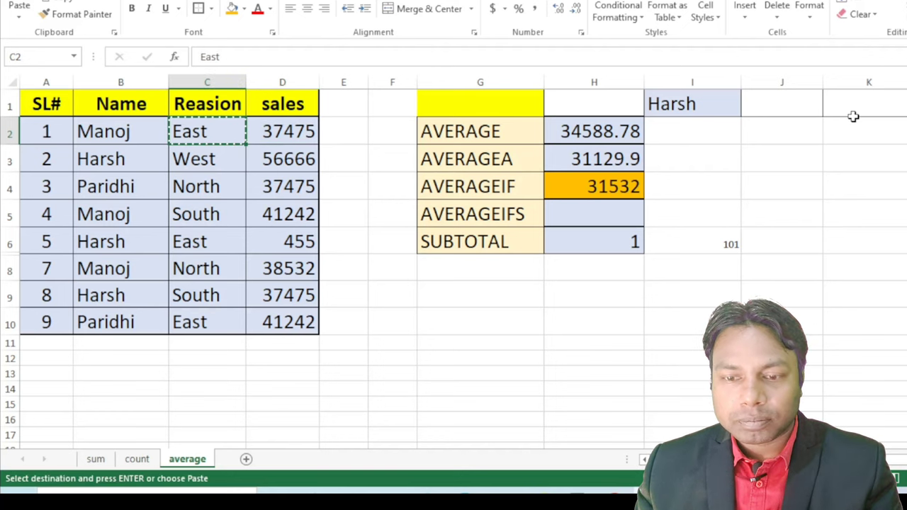
{"action": "left_click", "coordinate": [857, 103]}
{"action": "key", "text": "ctrl+v"}
{"action": "left_click", "coordinate": [815, 190]}
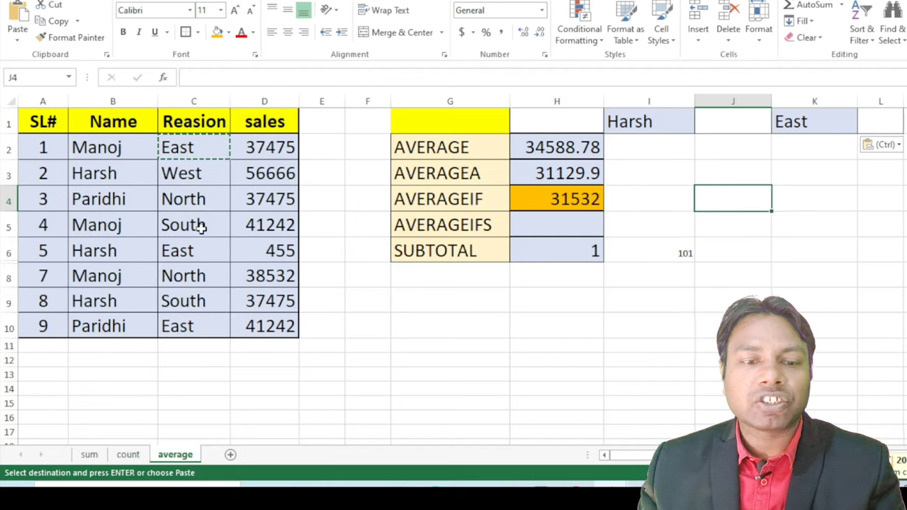
{"action": "key", "text": "Escape"}
{"action": "left_click", "coordinate": [657, 123]}
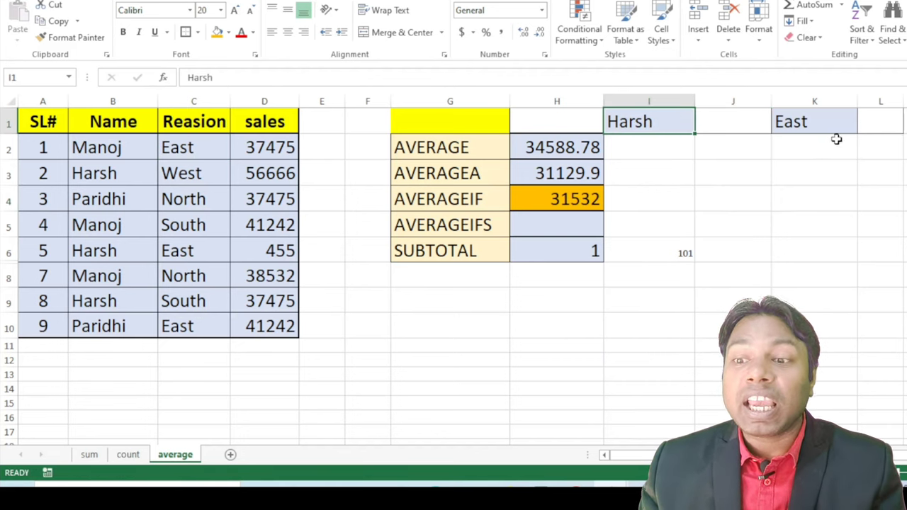
{"action": "left_click", "coordinate": [820, 121]}
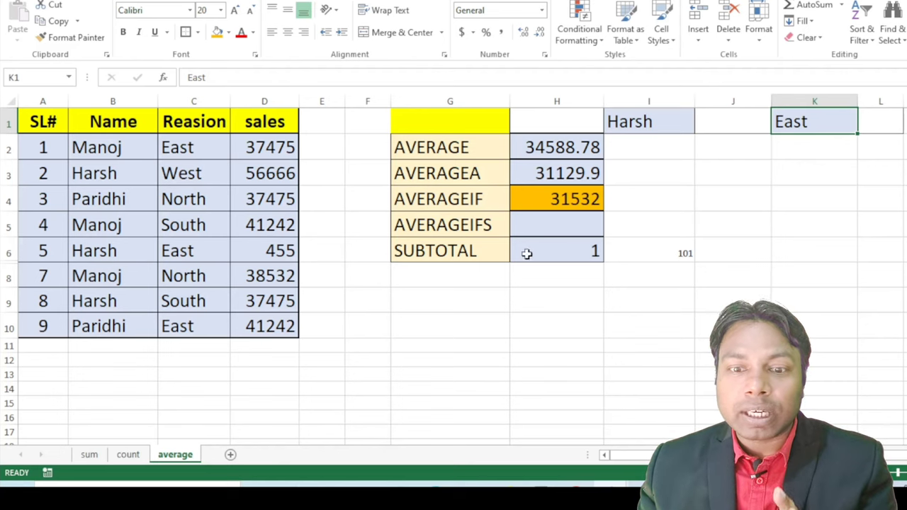
{"action": "left_click", "coordinate": [552, 225]}
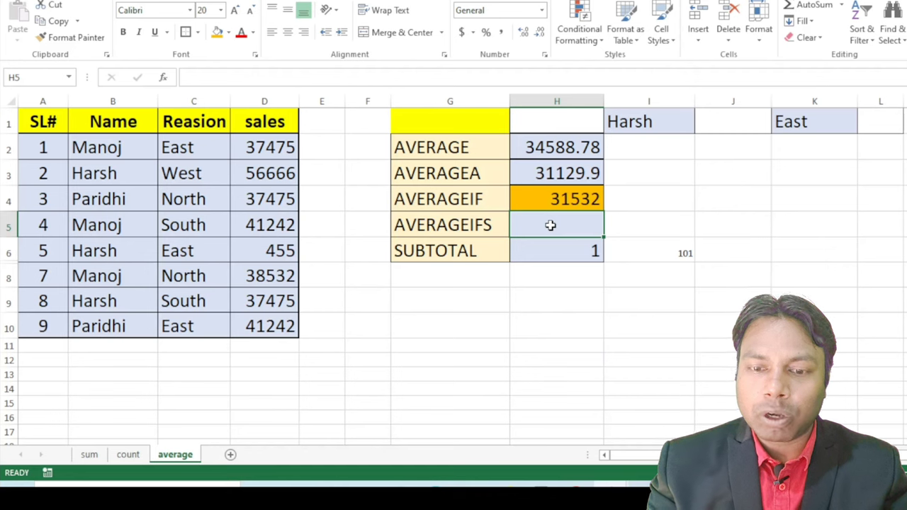
Step: Enter =AVERAGEIFS(D2:D10,B2:B10,I1,C2:C10,K1) in H5, returning 455
{"action": "type", "text": "="}
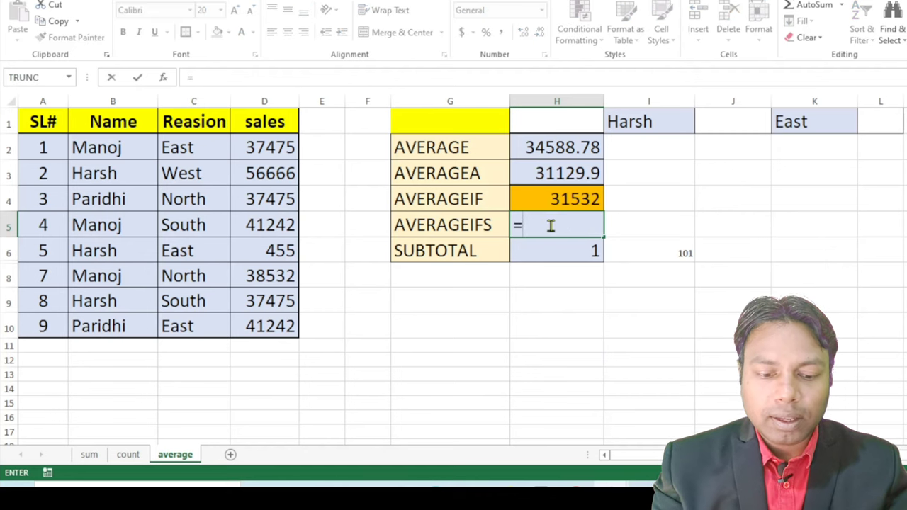
{"action": "type", "text": "ave"}
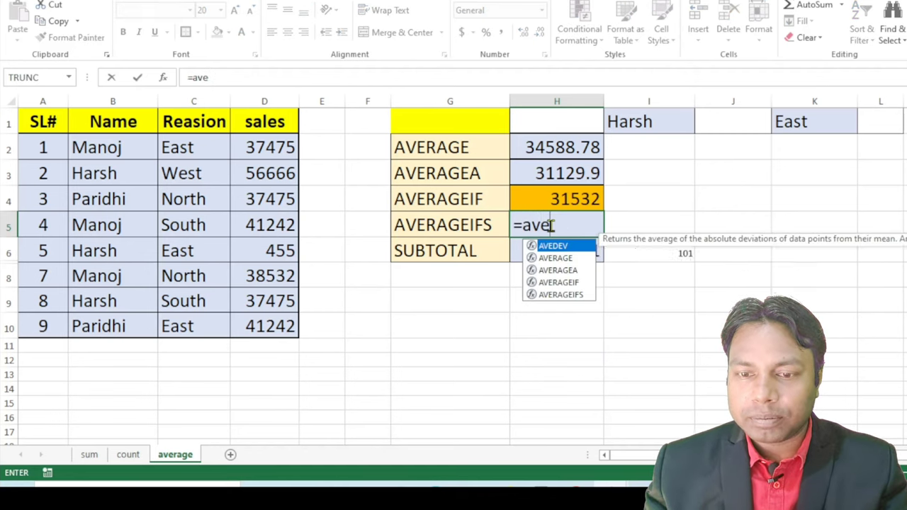
{"action": "key", "text": "Down"}
{"action": "key", "text": "Down"}
{"action": "key", "text": "Down"}
{"action": "key", "text": "Down"}
{"action": "key", "text": "Tab"}
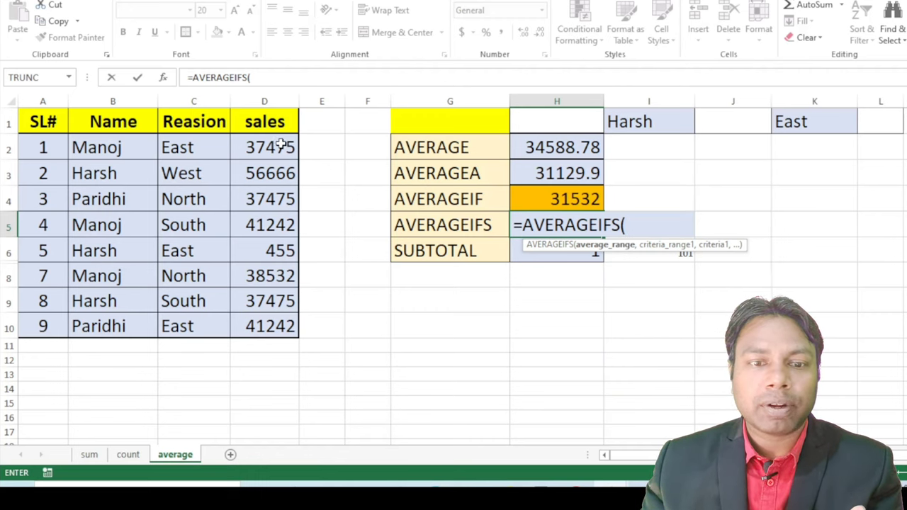
{"action": "left_click_drag", "start_coordinate": [281, 143], "coordinate": [284, 322]}
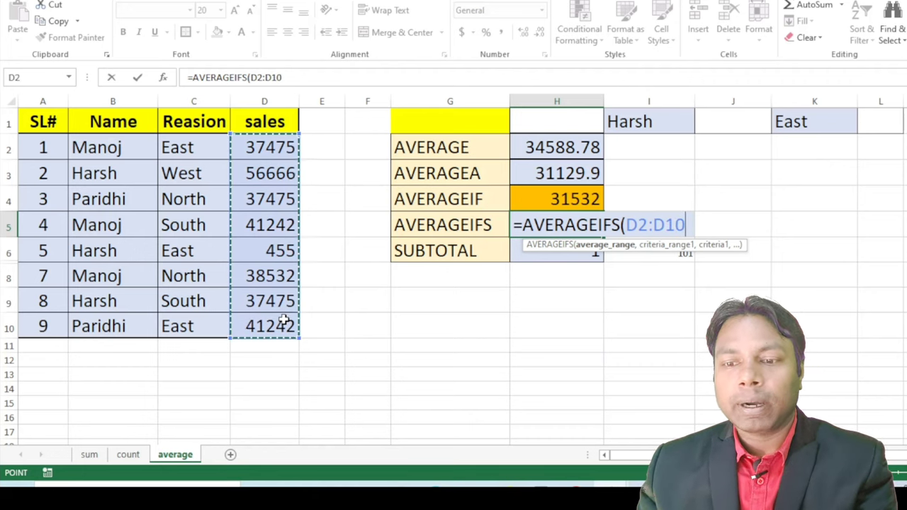
{"action": "type", "text": ","}
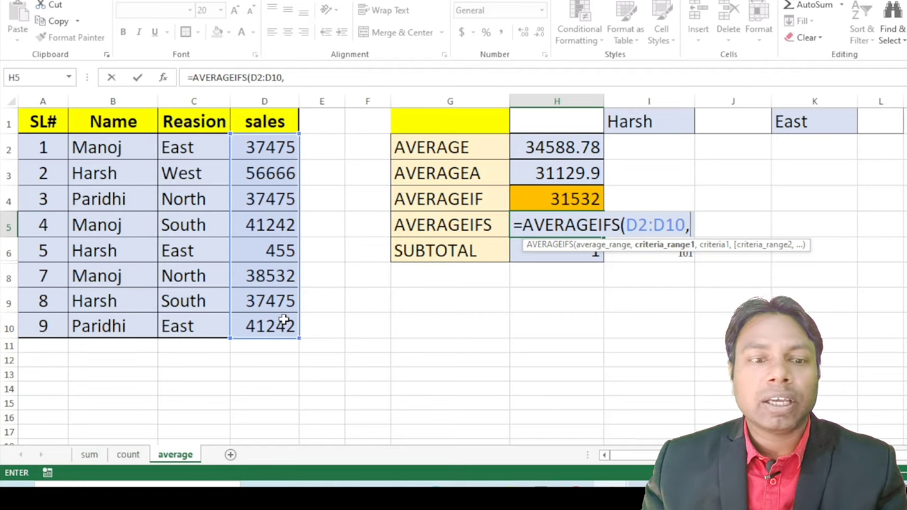
{"action": "left_click_drag", "start_coordinate": [125, 145], "coordinate": [124, 325]}
{"action": "type", "text": ","}
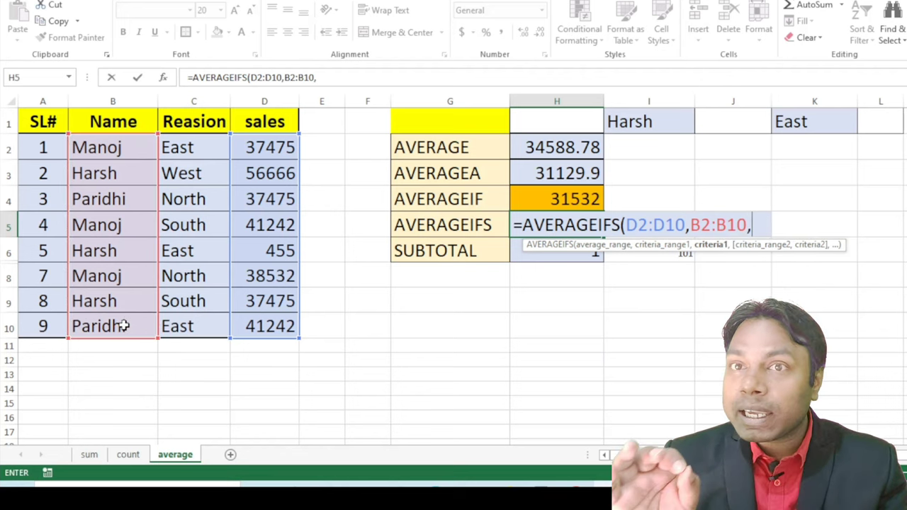
{"action": "left_click", "coordinate": [684, 123]}
{"action": "type", "text": ","}
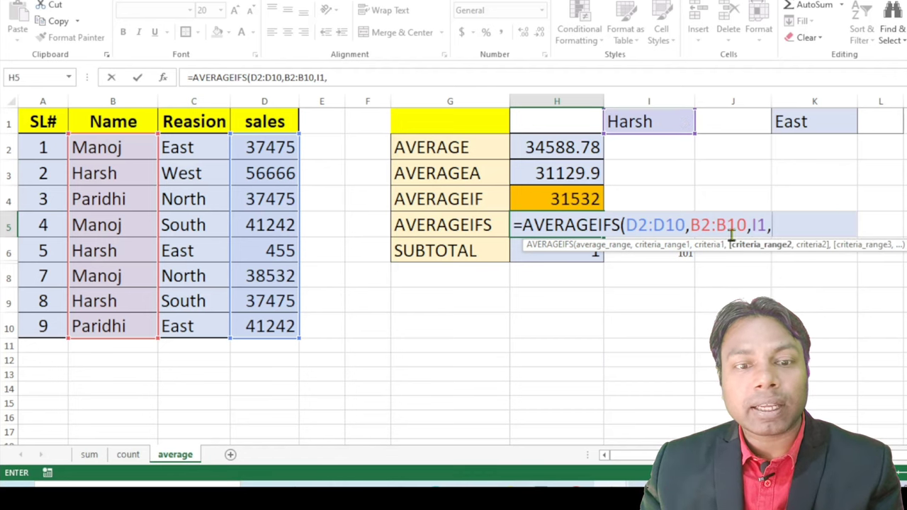
{"action": "left_click_drag", "start_coordinate": [182, 146], "coordinate": [210, 321]}
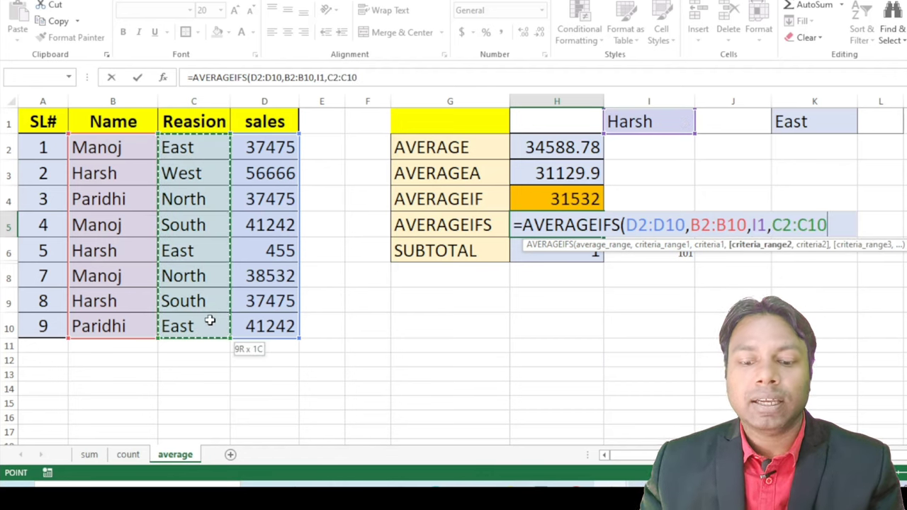
{"action": "type", "text": ","}
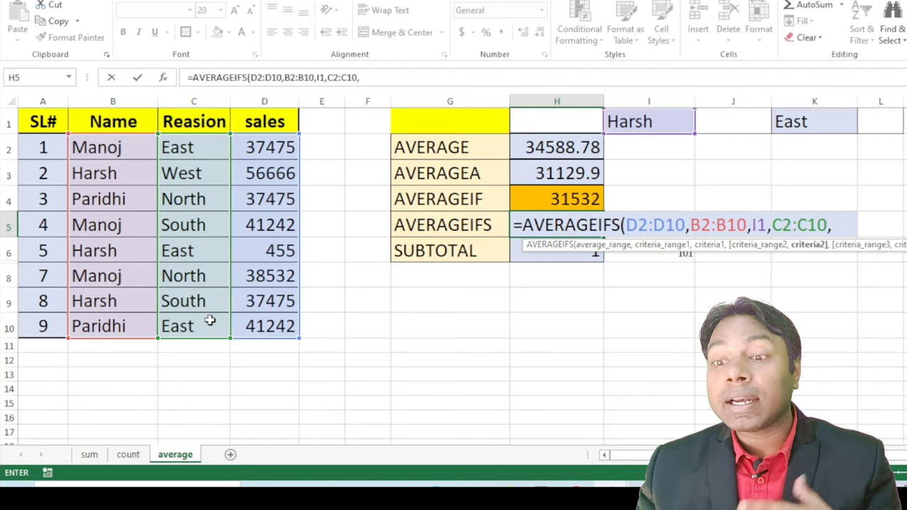
{"action": "left_click", "coordinate": [807, 123]}
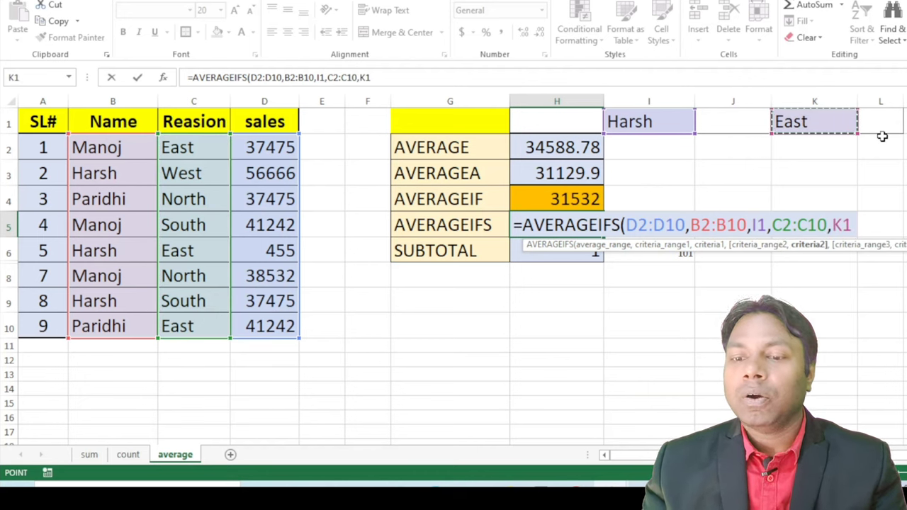
{"action": "key", "text": "Return"}
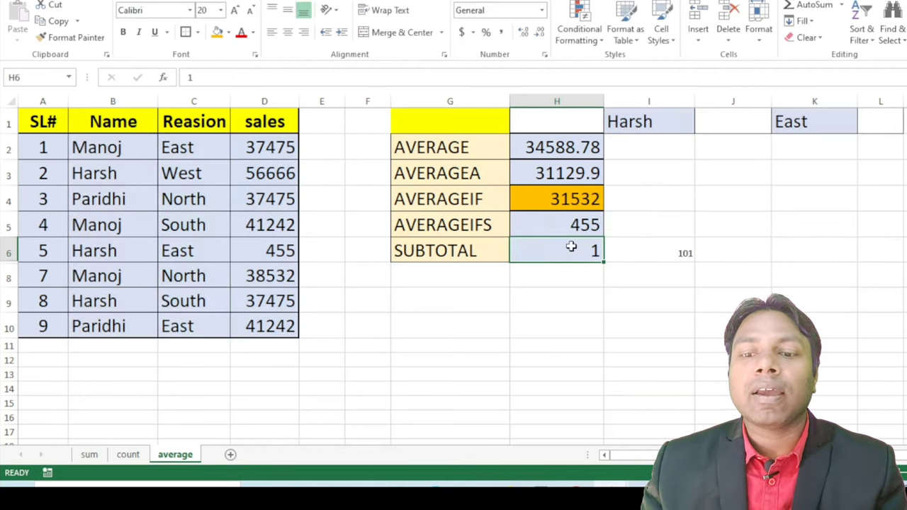
Step: Review H5's AVERAGEIFS formula and Harsh's rows, including the East sale of 455
{"action": "left_click", "coordinate": [590, 226]}
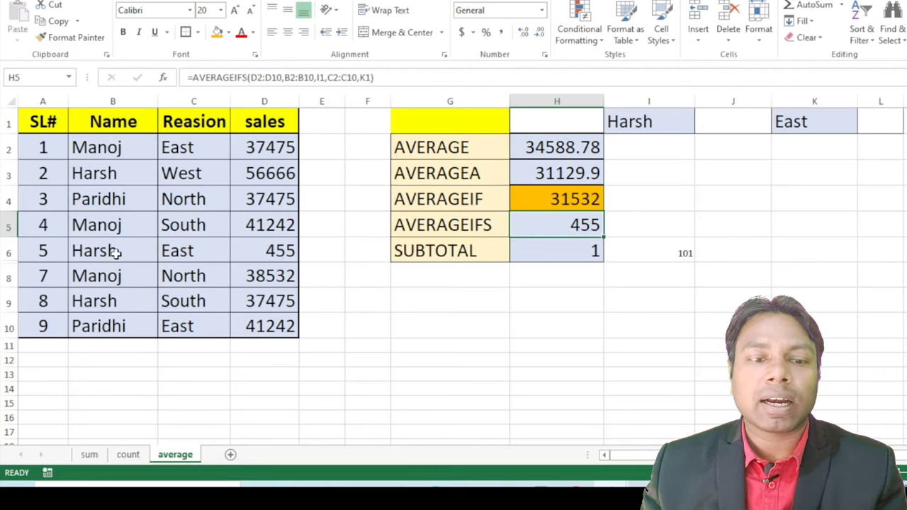
{"action": "left_click", "coordinate": [110, 171]}
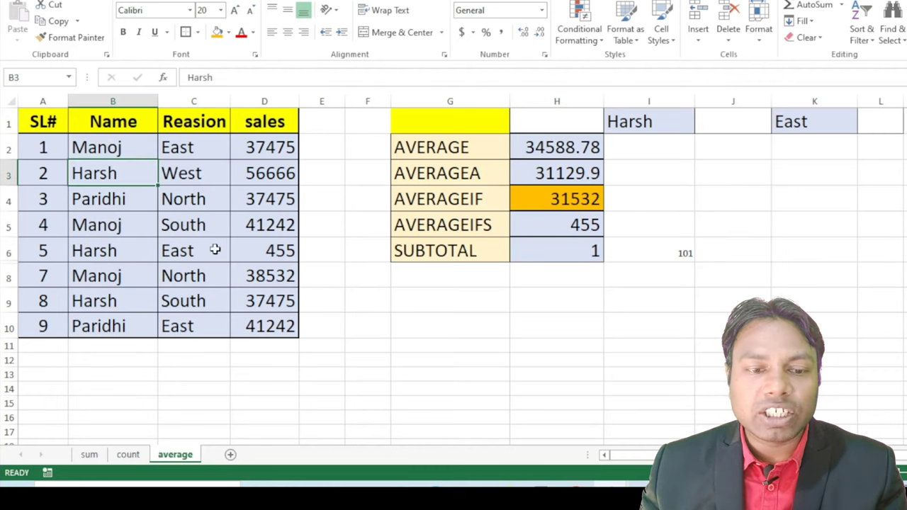
{"action": "left_click", "coordinate": [183, 256]}
{"action": "left_click", "coordinate": [280, 262]}
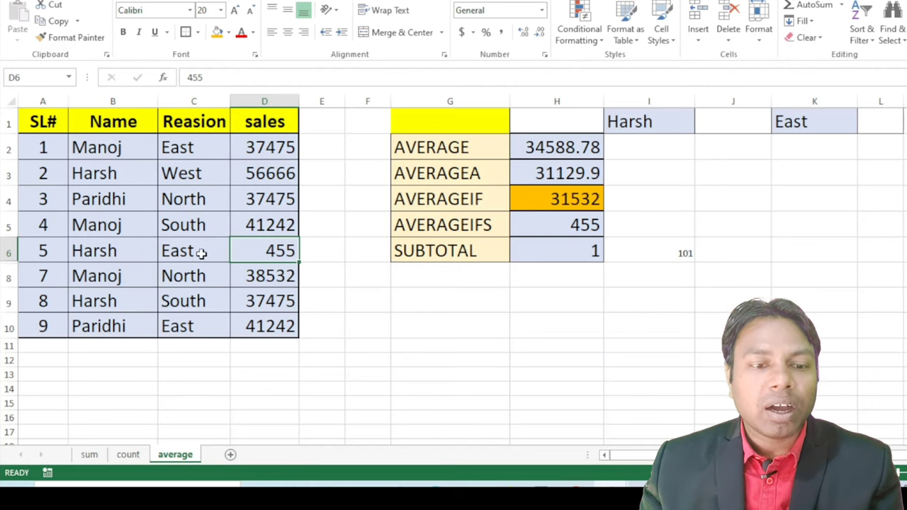
Step: Change C9's region from South to East so H5's average becomes 18965
{"action": "left_click", "coordinate": [202, 302]}
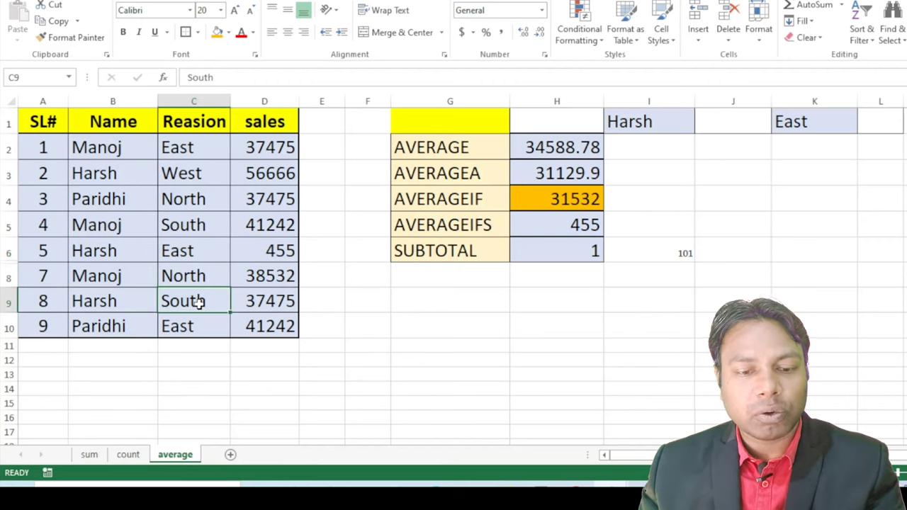
{"action": "type", "text": "east"}
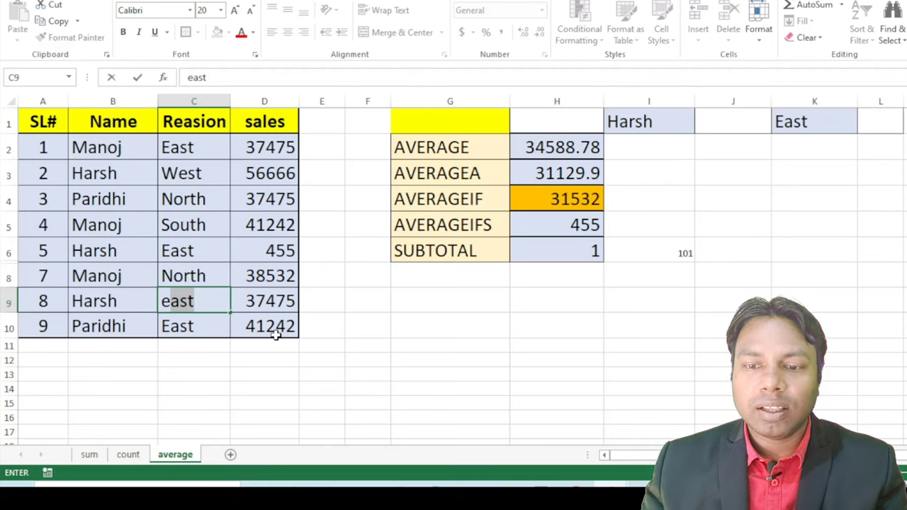
{"action": "key", "text": "Return"}
{"action": "left_click", "coordinate": [569, 224]}
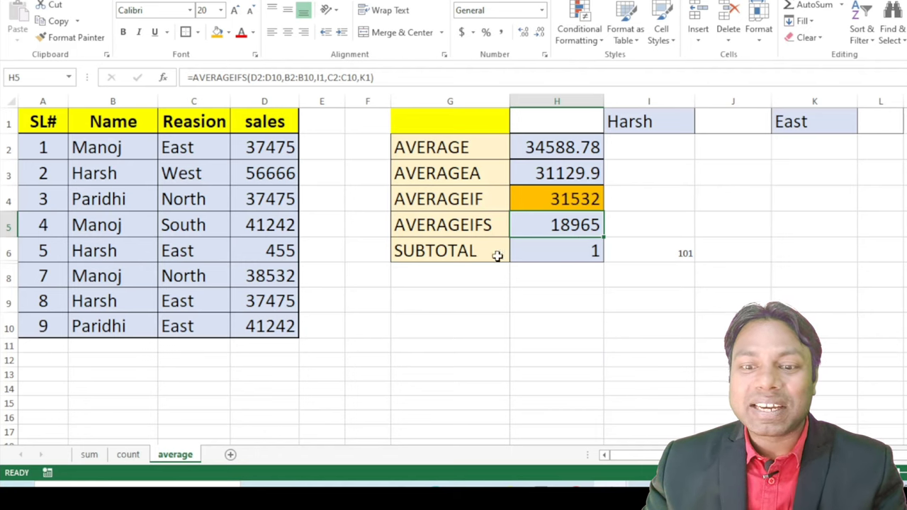
Step: Copy the SUBTOTAL label and value from G6:H6 into B14, and the value into D14
{"action": "left_click_drag", "start_coordinate": [497, 256], "coordinate": [515, 249]}
{"action": "key", "text": "ctrl+c"}
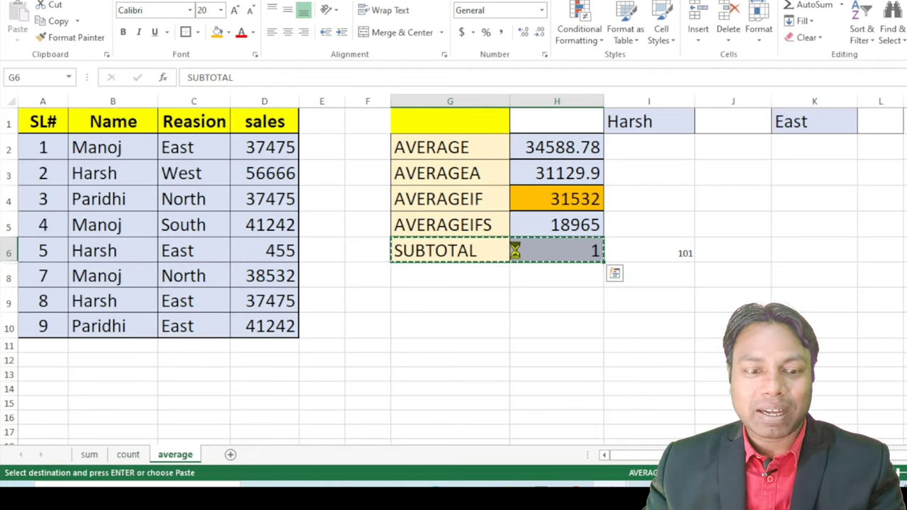
{"action": "left_click", "coordinate": [124, 392]}
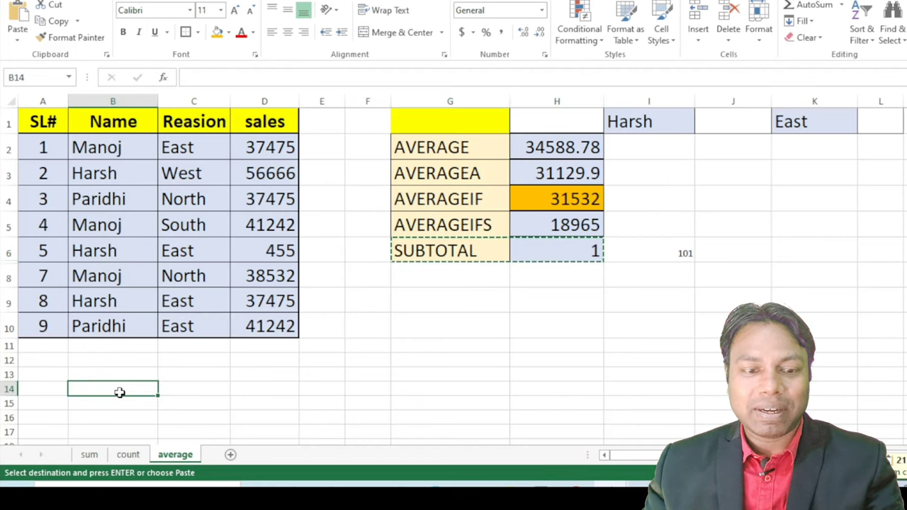
{"action": "key", "text": "ctrl+v"}
{"action": "left_click", "coordinate": [272, 401]}
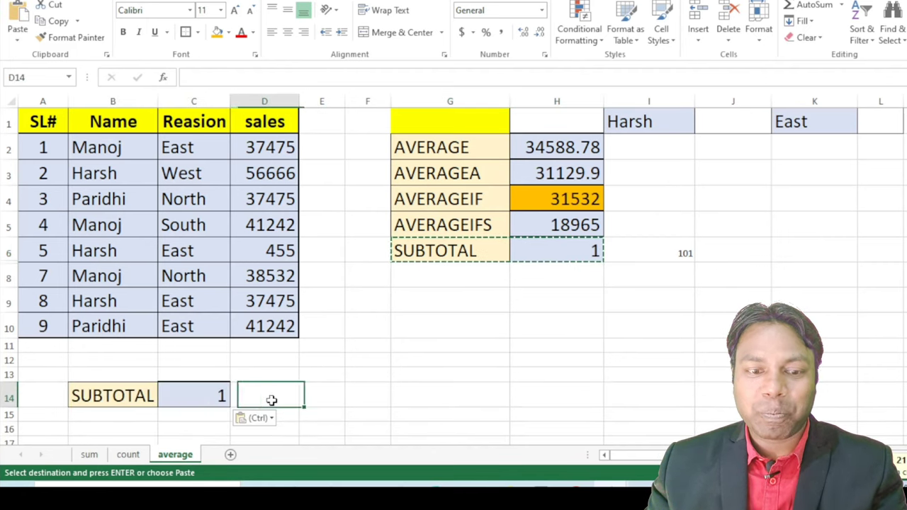
{"action": "left_click", "coordinate": [221, 396]}
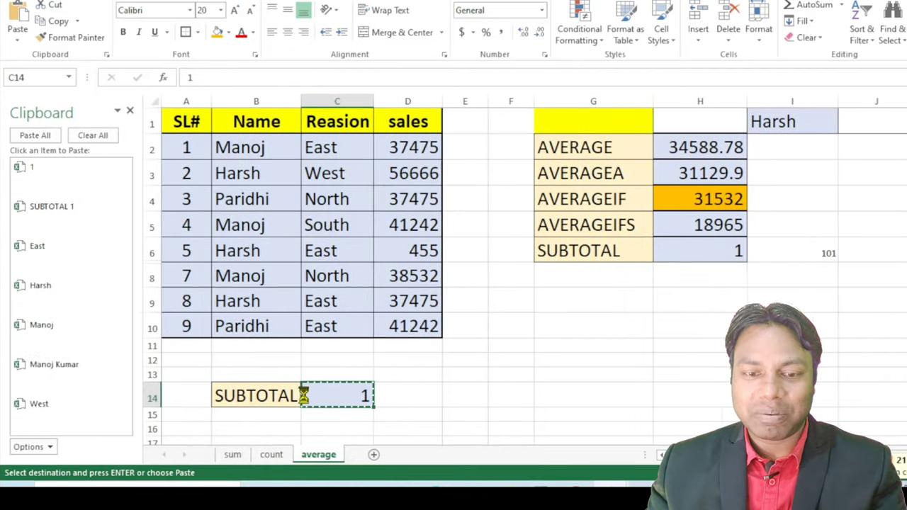
{"action": "left_click", "coordinate": [425, 398]}
{"action": "key", "text": "ctrl+v"}
{"action": "left_click", "coordinate": [562, 378]}
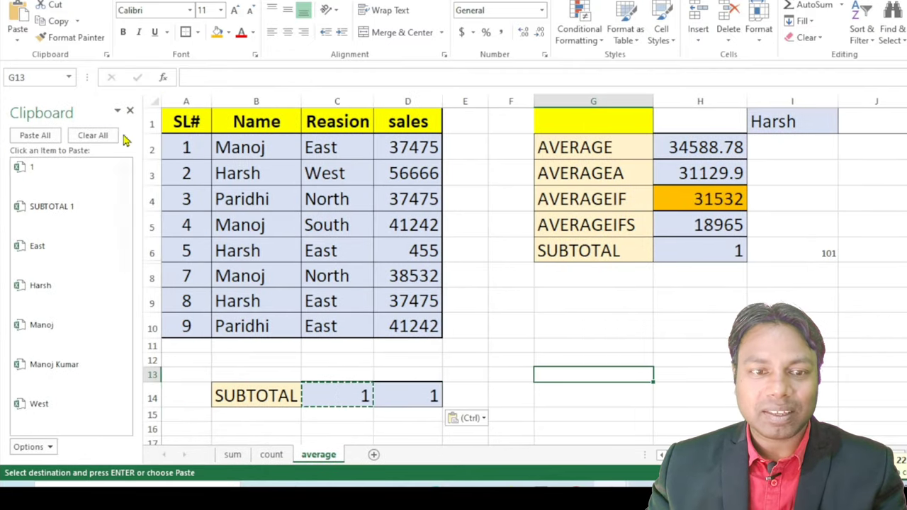
{"action": "left_click", "coordinate": [130, 110]}
{"action": "left_click", "coordinate": [462, 338]}
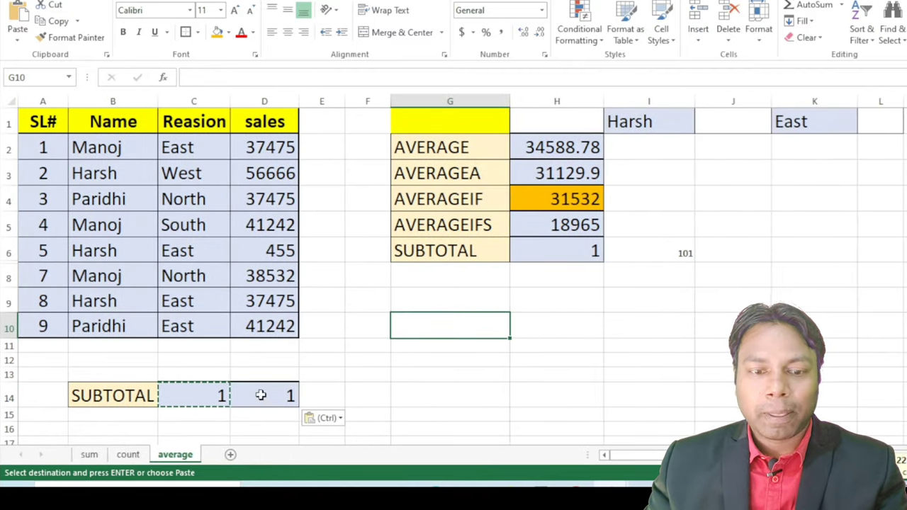
Step: Clear C14:D14 and copy the empty formatted D14 into E14
{"action": "left_click_drag", "start_coordinate": [223, 394], "coordinate": [259, 394]}
{"action": "key", "text": "Delete"}
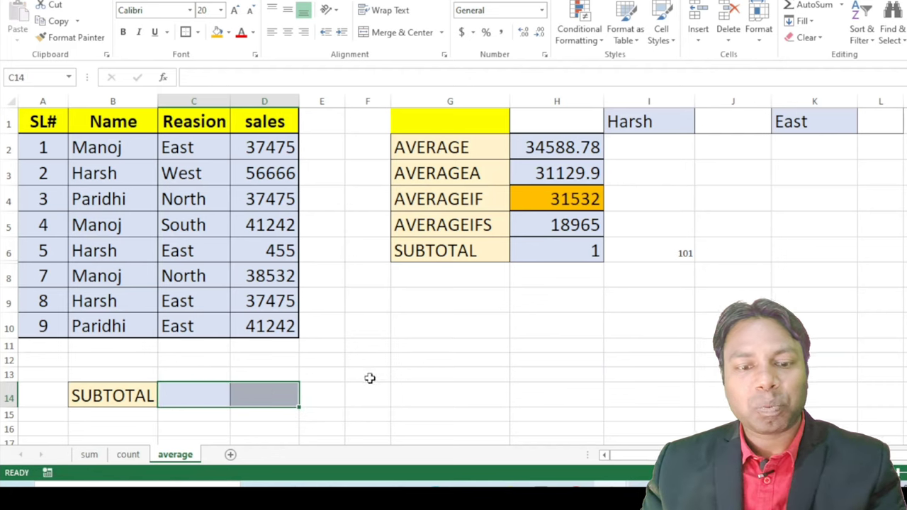
{"action": "left_click", "coordinate": [370, 378]}
{"action": "left_click", "coordinate": [282, 399]}
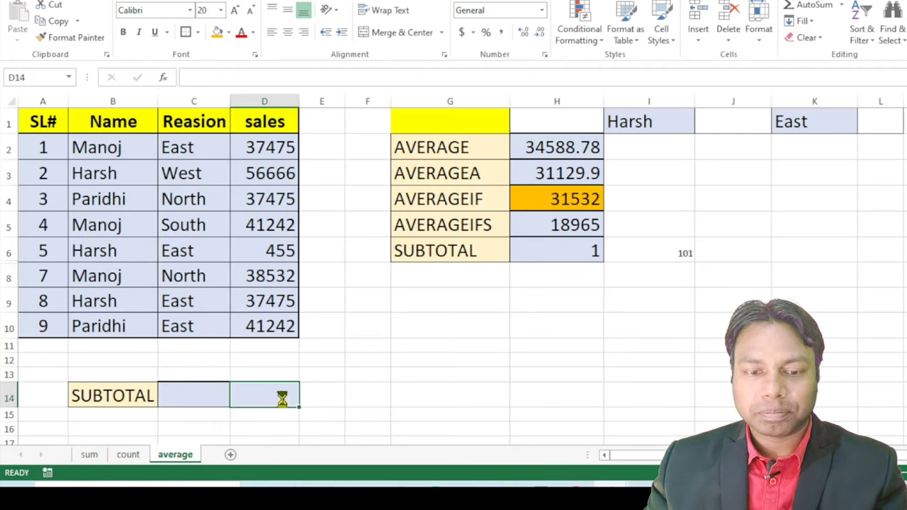
{"action": "key", "text": "ctrl+c"}
{"action": "left_click", "coordinate": [334, 395]}
{"action": "key", "text": "ctrl+v"}
{"action": "left_click", "coordinate": [449, 386]}
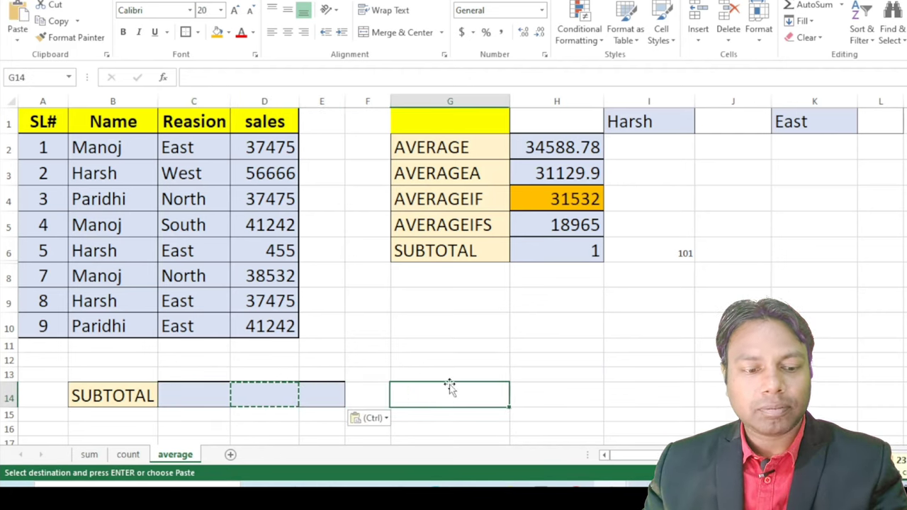
{"action": "key", "text": "Escape"}
{"action": "left_click", "coordinate": [447, 371]}
{"action": "left_click", "coordinate": [188, 391]}
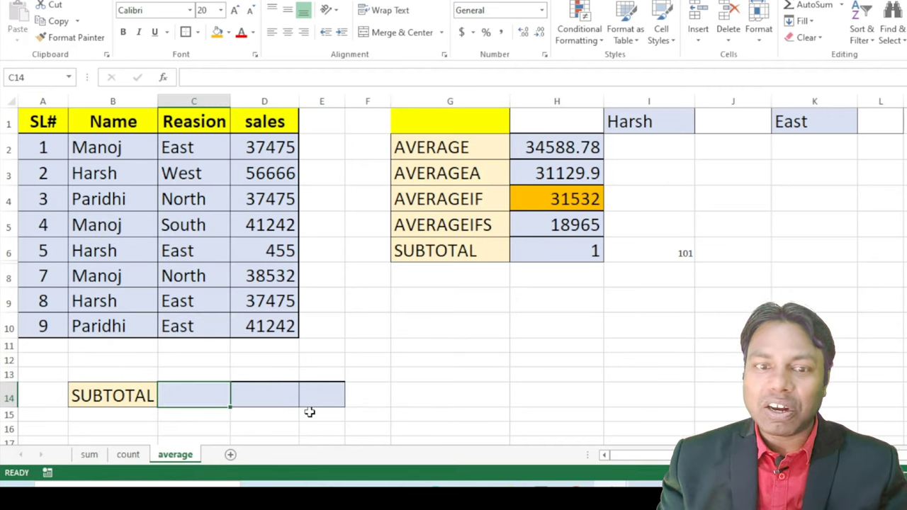
Step: Enter =AVERAGEA(D1:D10) in C14, which displays 31130
{"action": "type", "text": "="}
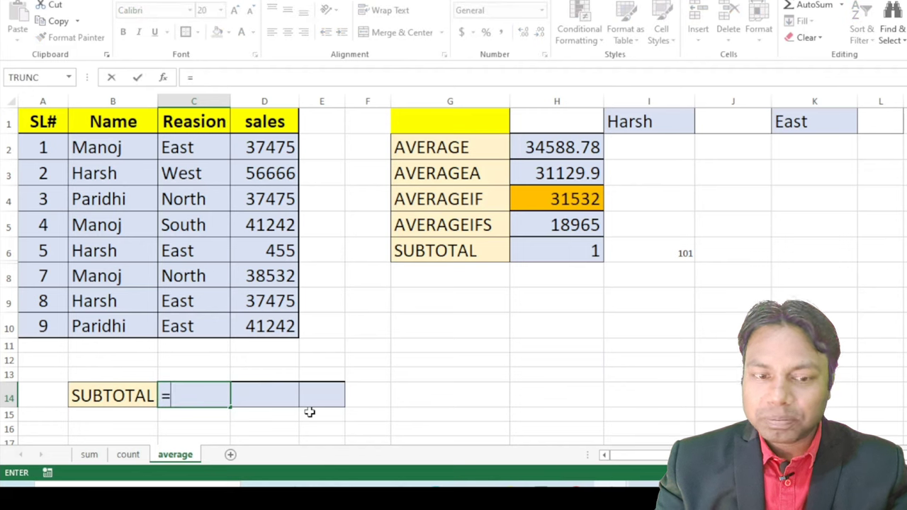
{"action": "type", "text": "a"}
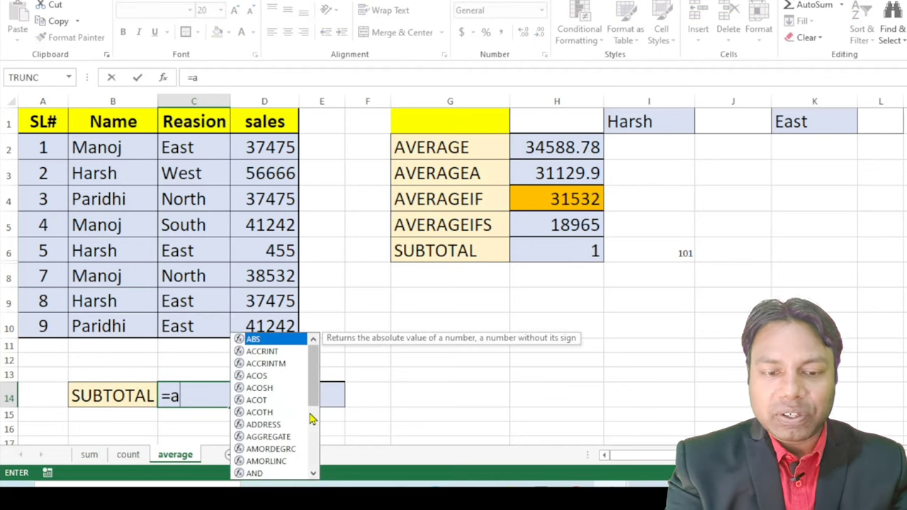
{"action": "type", "text": "ve"}
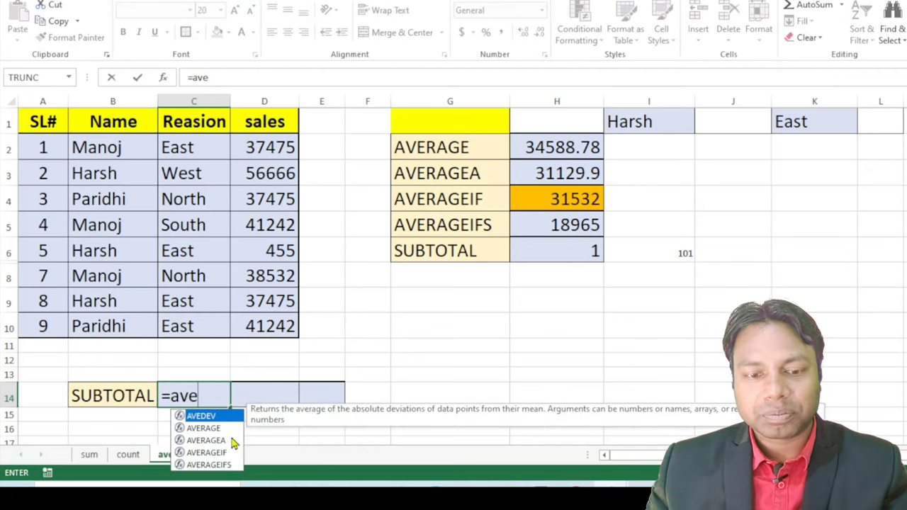
{"action": "double_click", "coordinate": [222, 443]}
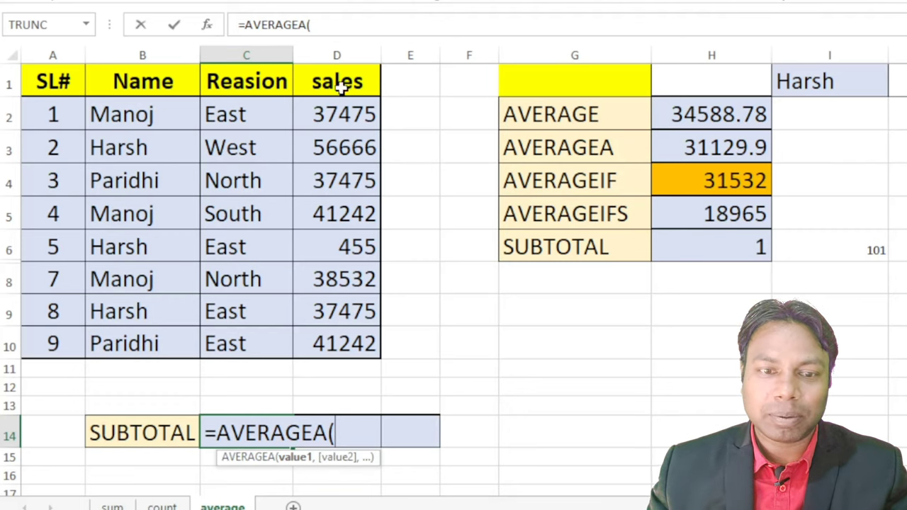
{"action": "left_click_drag", "start_coordinate": [340, 79], "coordinate": [369, 341]}
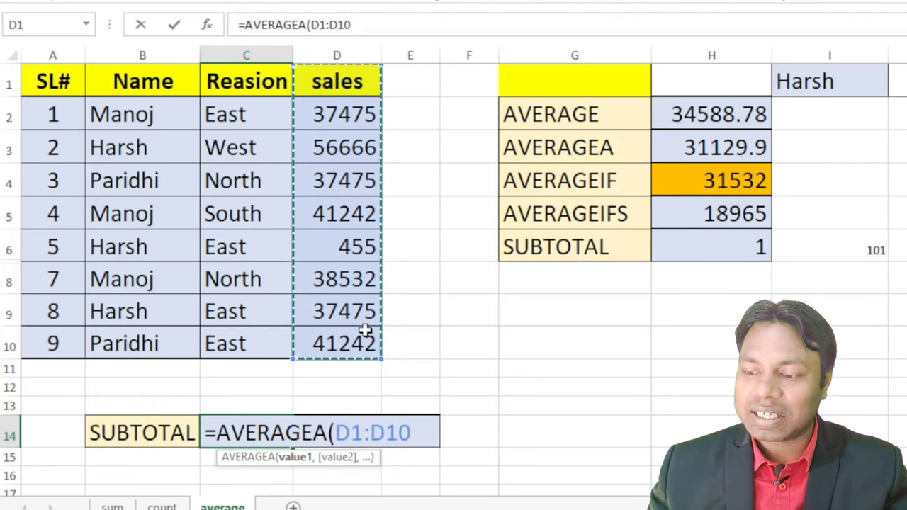
{"action": "key", "text": "Return"}
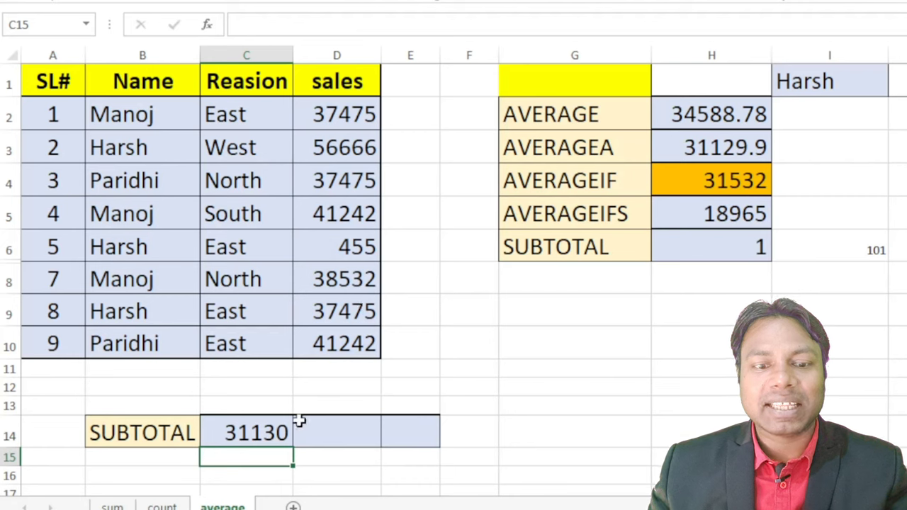
{"action": "left_click", "coordinate": [273, 424]}
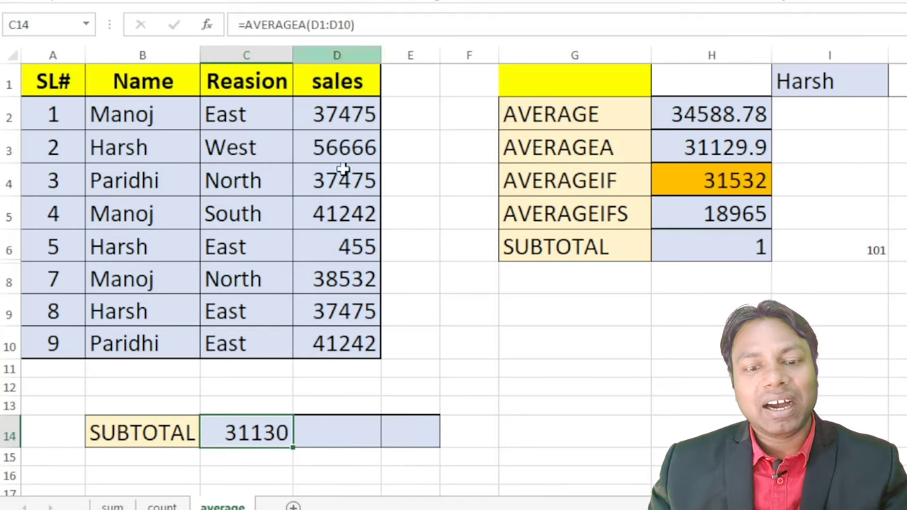
{"action": "left_click", "coordinate": [347, 435]}
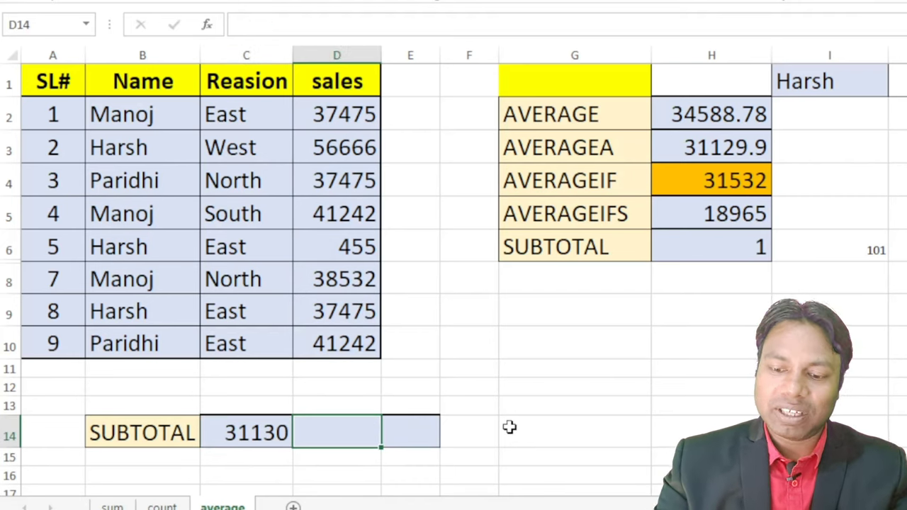
Step: Enter =SUBTOTAL(1,D1:D10) in D14, which returns 34589
{"action": "type", "text": "="}
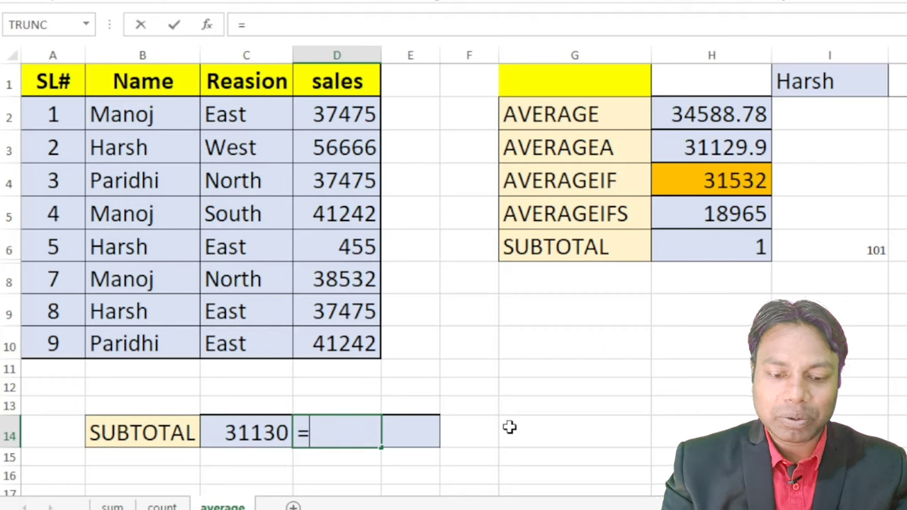
{"action": "type", "text": "s"}
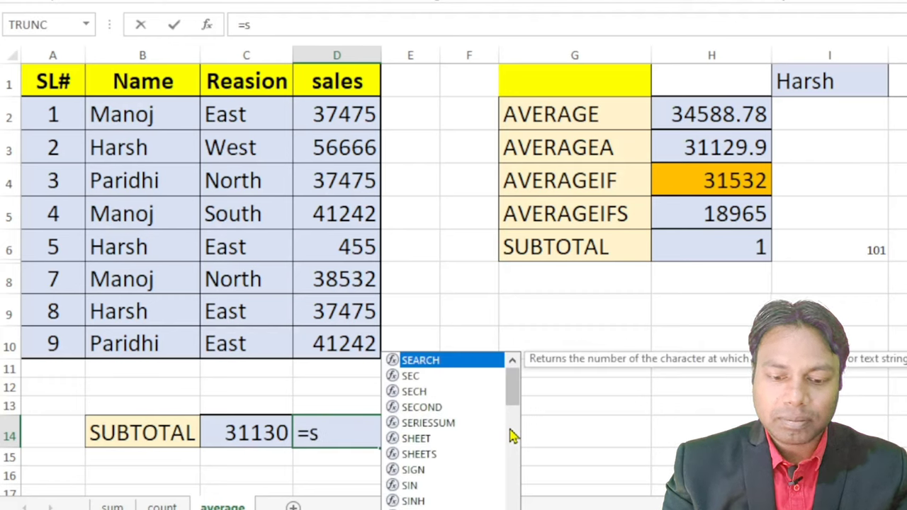
{"action": "type", "text": "ubt"}
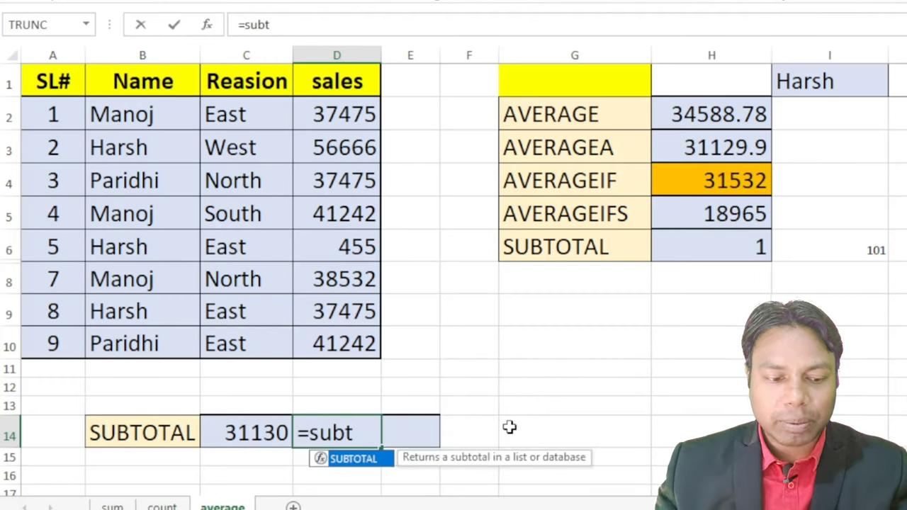
{"action": "key", "text": "Tab"}
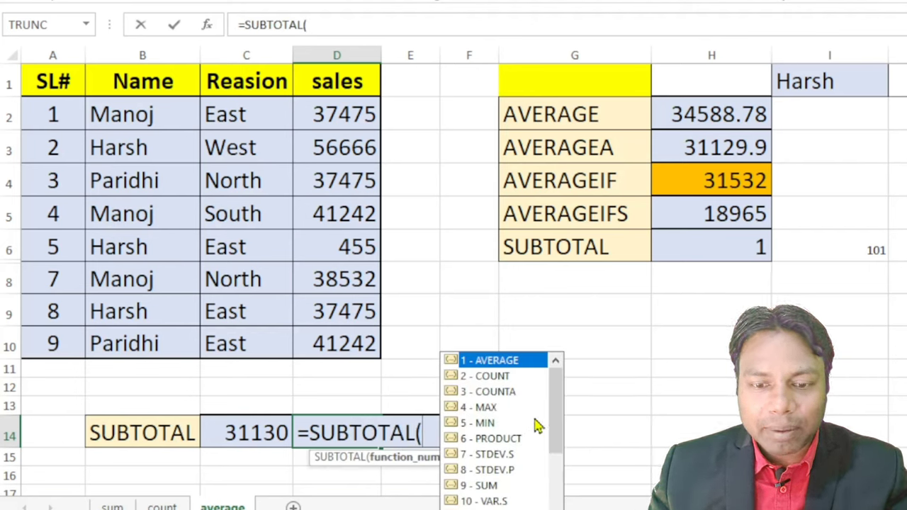
{"action": "scroll", "coordinate": [500, 428], "scroll_direction": "down", "scroll_amount": 1}
{"action": "scroll", "coordinate": [499, 428], "scroll_direction": "down", "scroll_amount": 2}
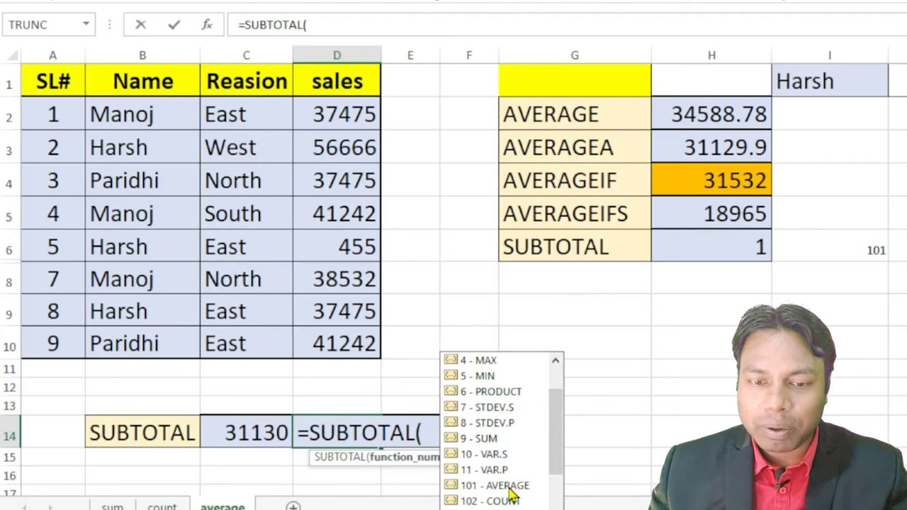
{"action": "left_click_drag", "start_coordinate": [549, 450], "coordinate": [551, 384]}
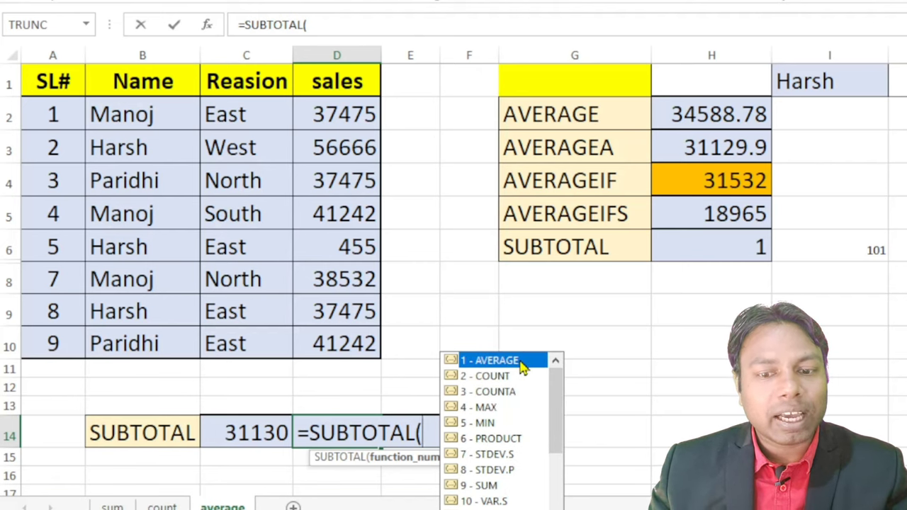
{"action": "double_click", "coordinate": [520, 361]}
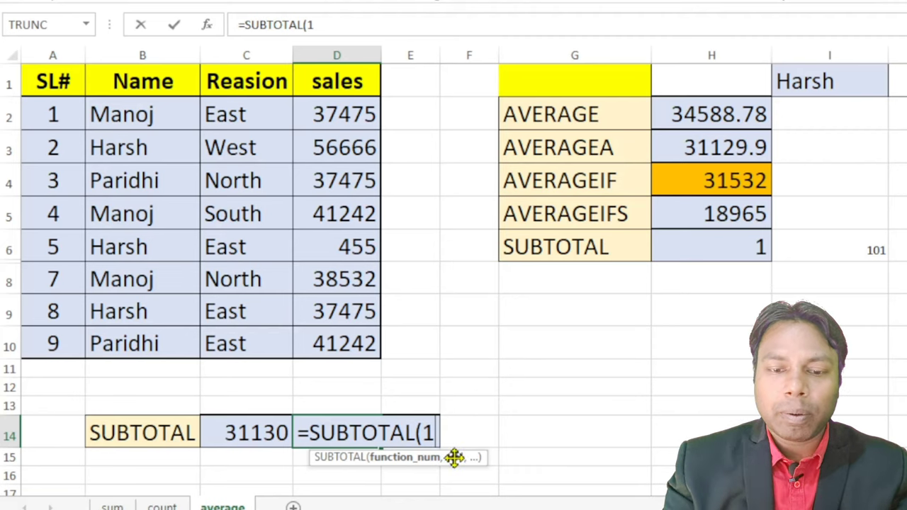
{"action": "type", "text": ","}
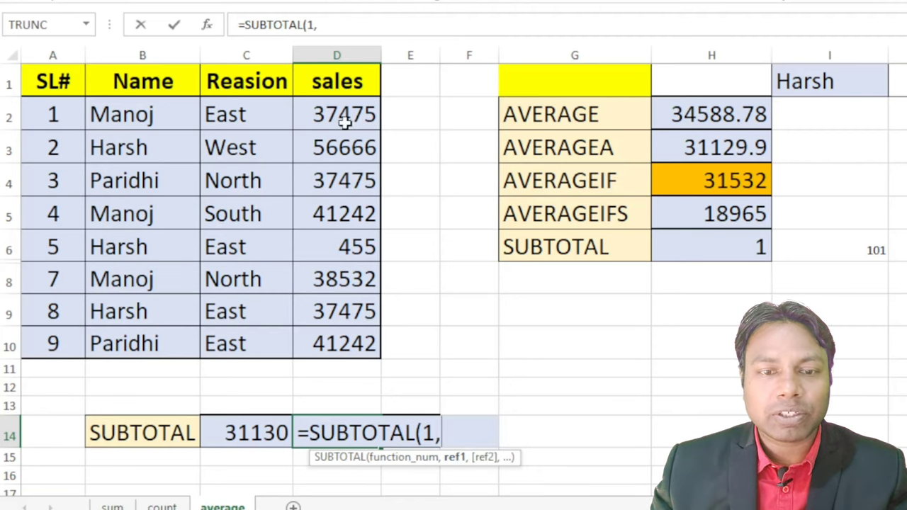
{"action": "left_click_drag", "start_coordinate": [358, 85], "coordinate": [358, 352]}
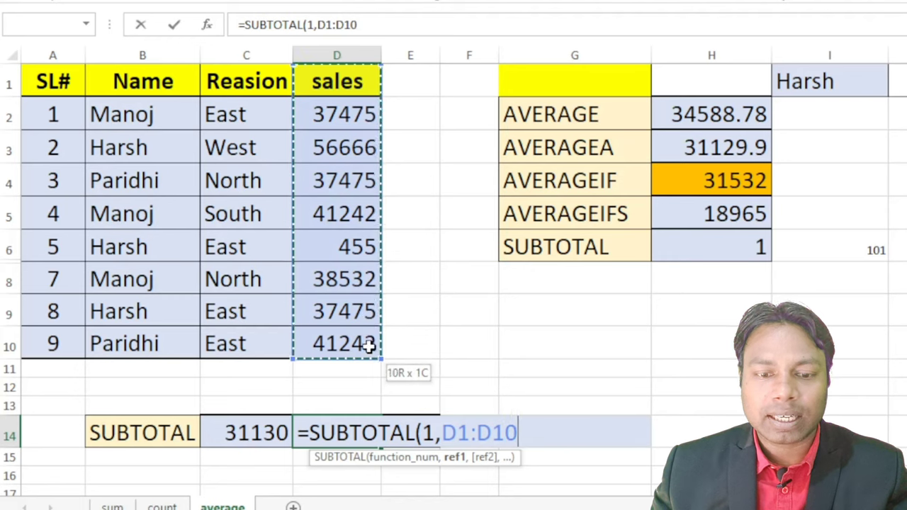
{"action": "key", "text": "Return"}
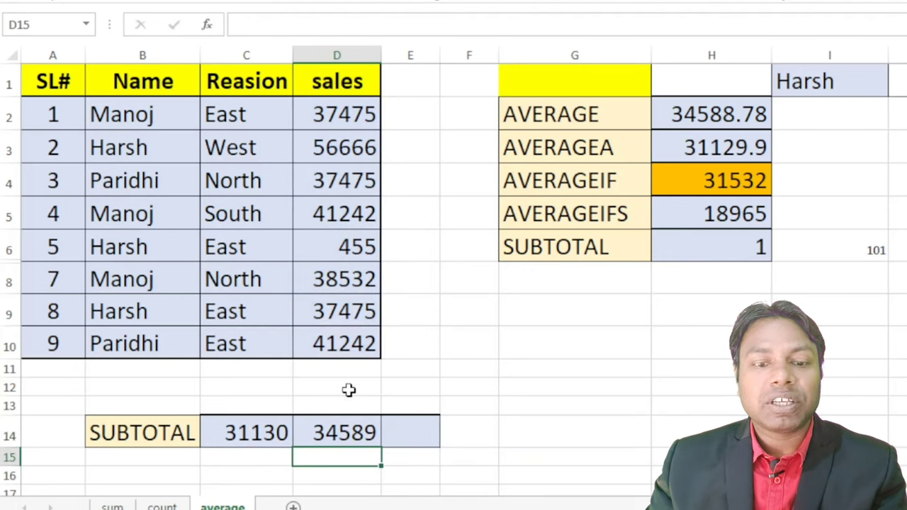
{"action": "left_click", "coordinate": [340, 433]}
{"action": "double_click", "coordinate": [340, 432]}
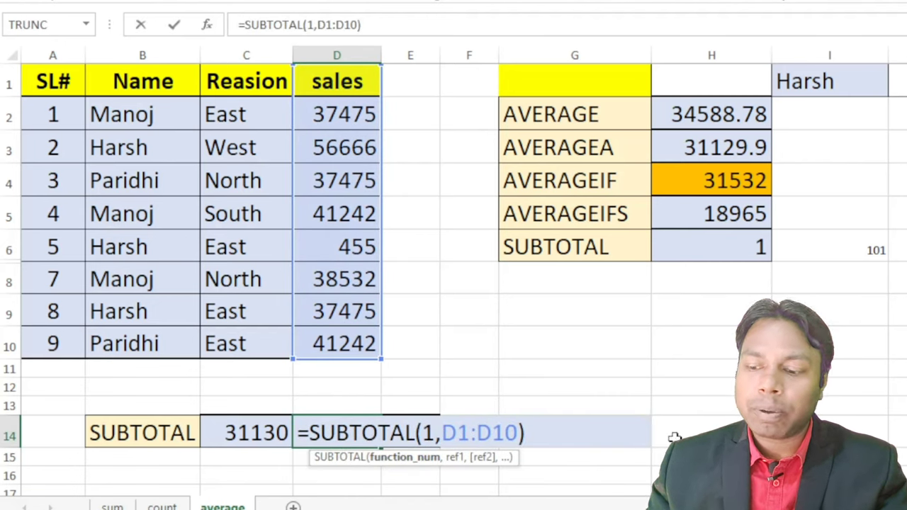
{"action": "key", "text": "Return"}
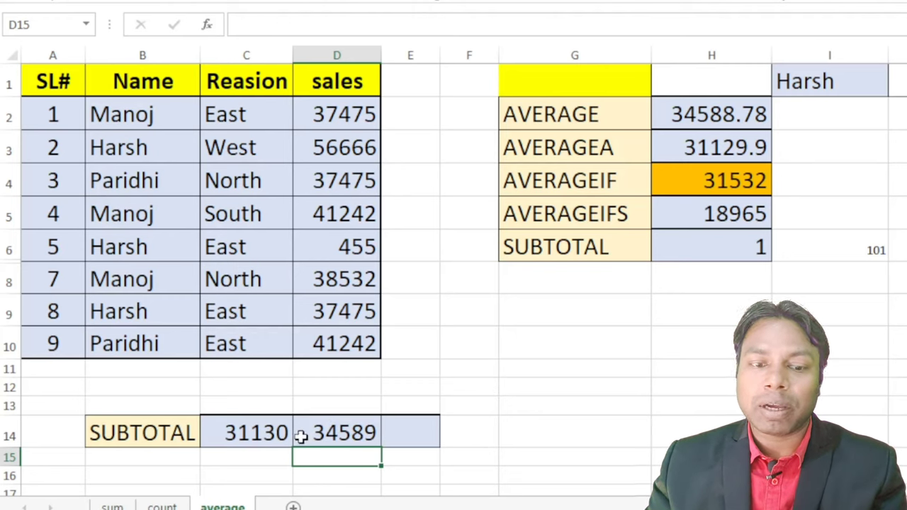
Step: Change C14's formula from AVERAGEA to =AVERAGE(D1:D10), now showing 34589
{"action": "left_click", "coordinate": [260, 435]}
{"action": "double_click", "coordinate": [257, 434]}
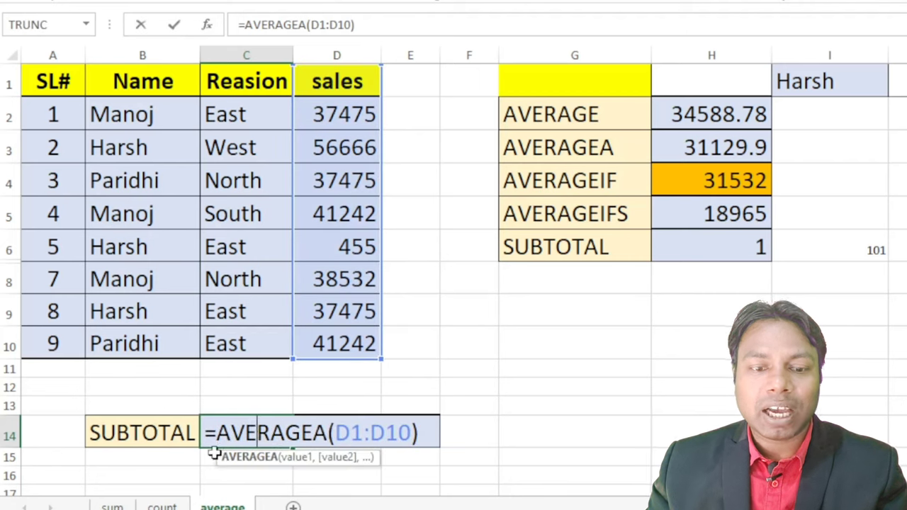
{"action": "key", "text": "BackSpace"}
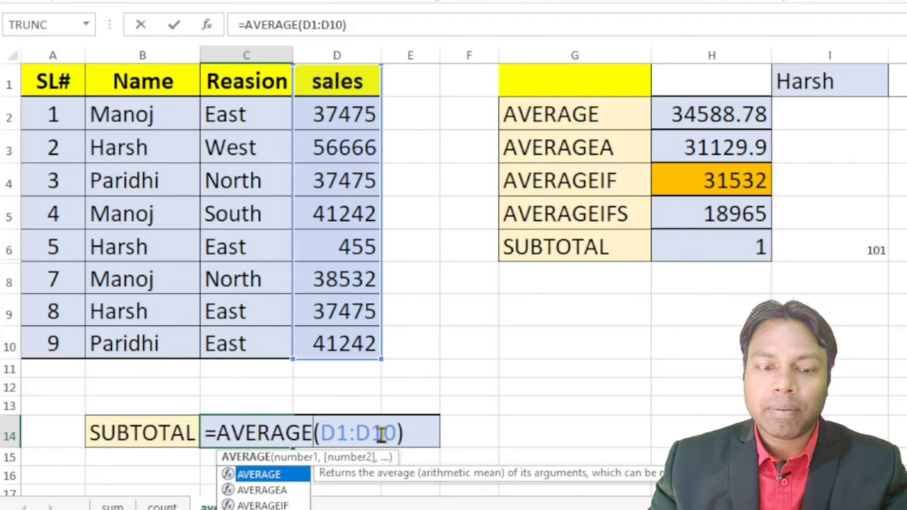
{"action": "key", "text": "Return"}
{"action": "left_click", "coordinate": [318, 433]}
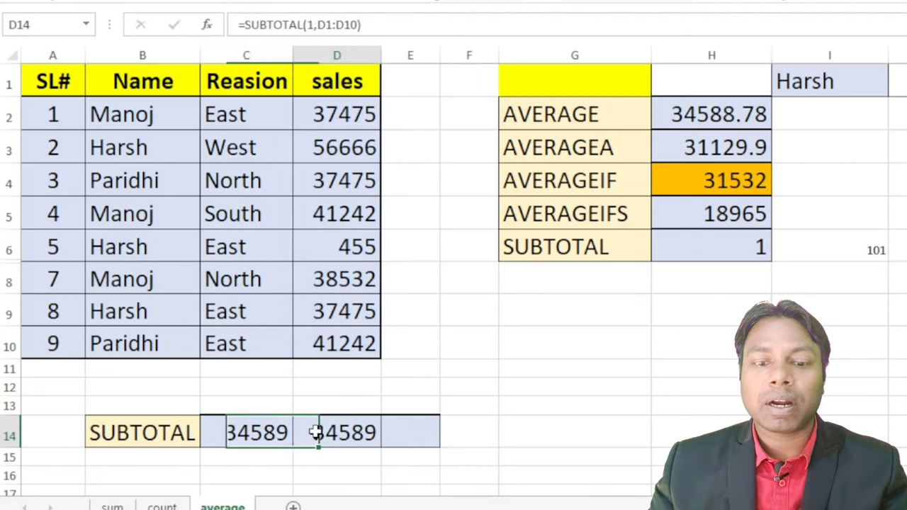
Step: Widen column E and review D14's SUBTOTAL formula
{"action": "left_click_drag", "start_coordinate": [441, 54], "coordinate": [494, 54]}
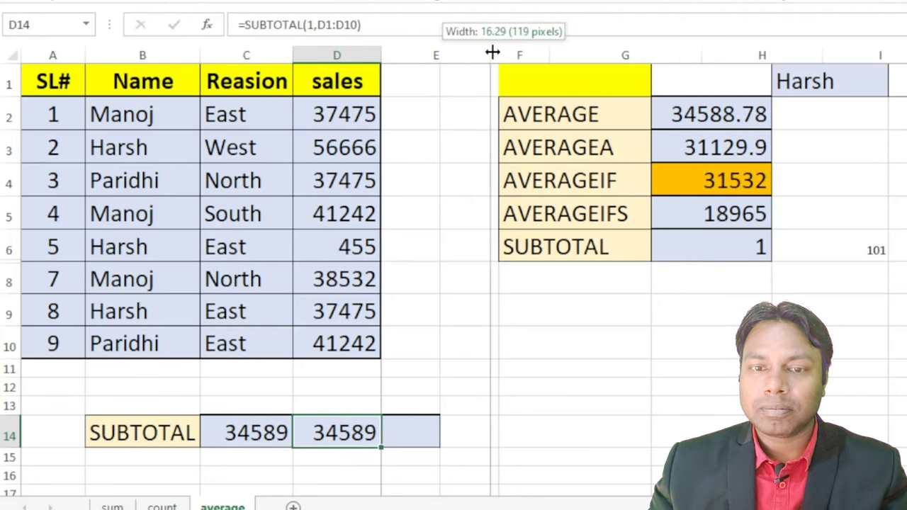
{"action": "left_click", "coordinate": [609, 387]}
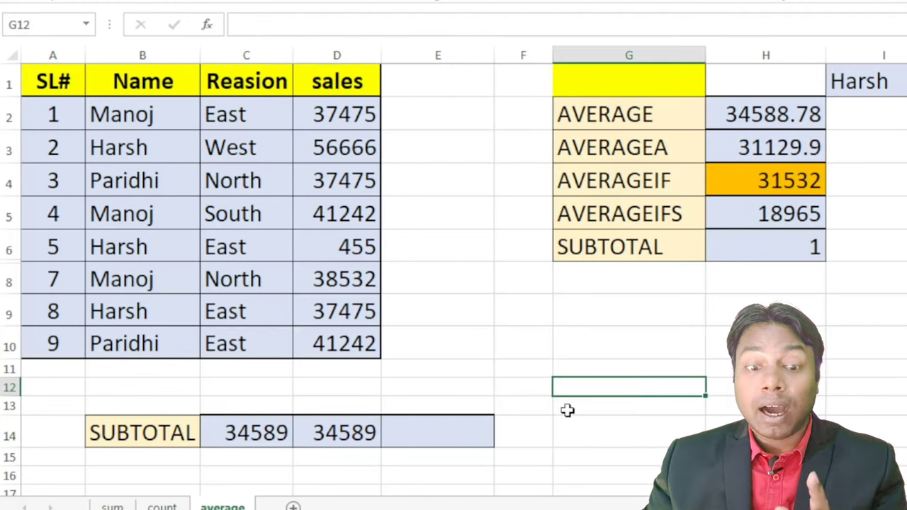
{"action": "double_click", "coordinate": [329, 434]}
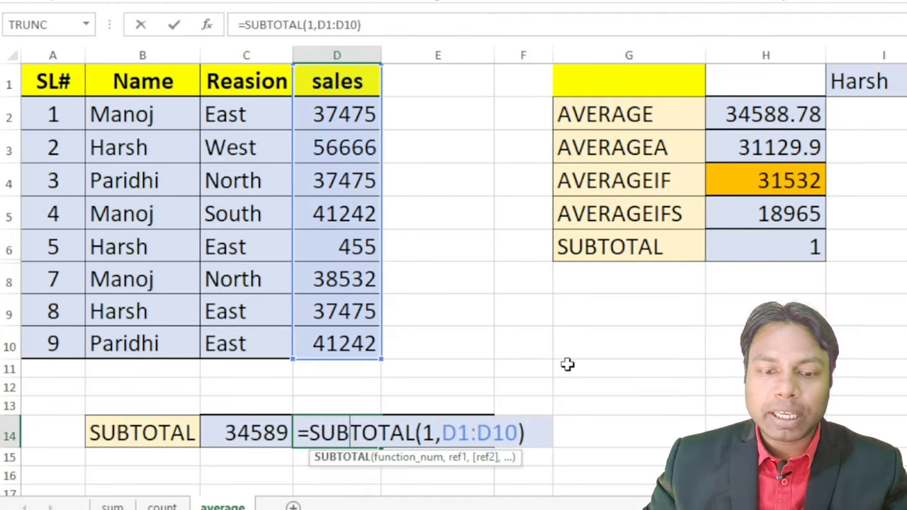
{"action": "key", "text": "Return"}
Step: Type =ave in E14 and recheck the AVERAGE in C14 and SUBTOTAL in D14
{"action": "left_click", "coordinate": [426, 438]}
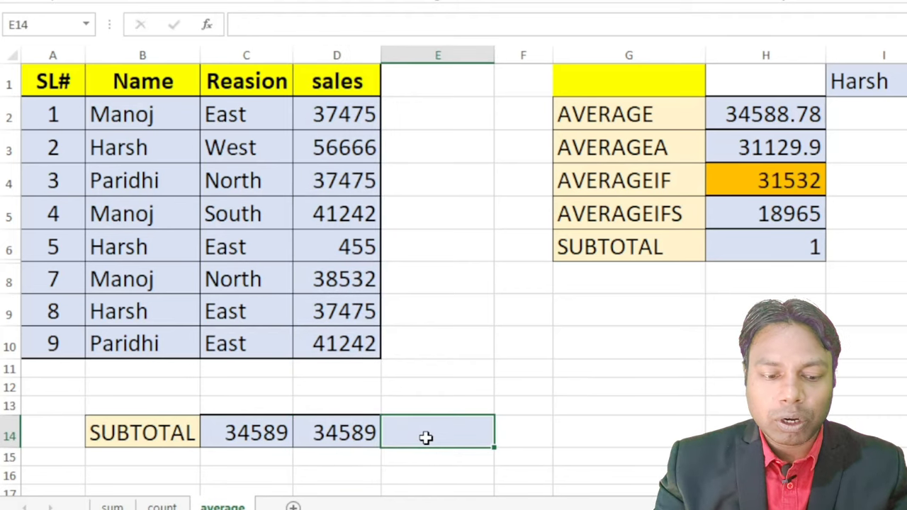
{"action": "type", "text": "=ave"}
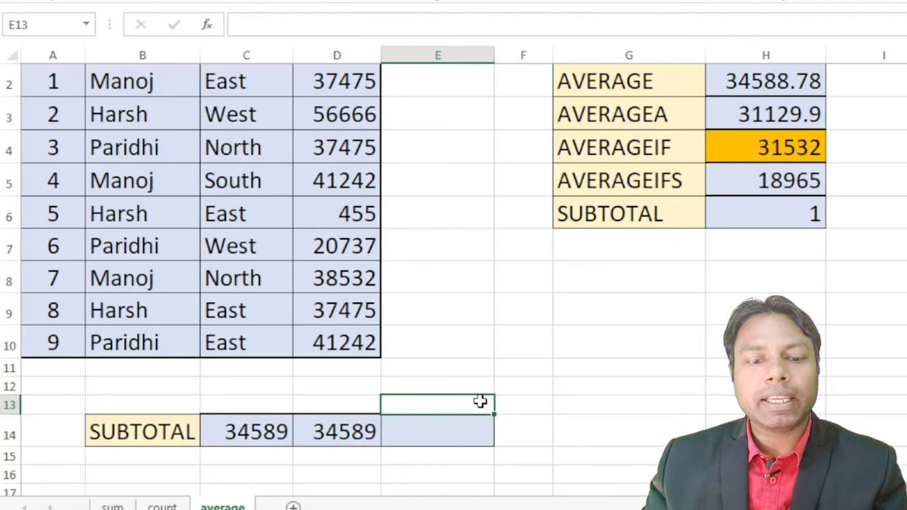
{"action": "left_click", "coordinate": [268, 432]}
{"action": "double_click", "coordinate": [269, 431]}
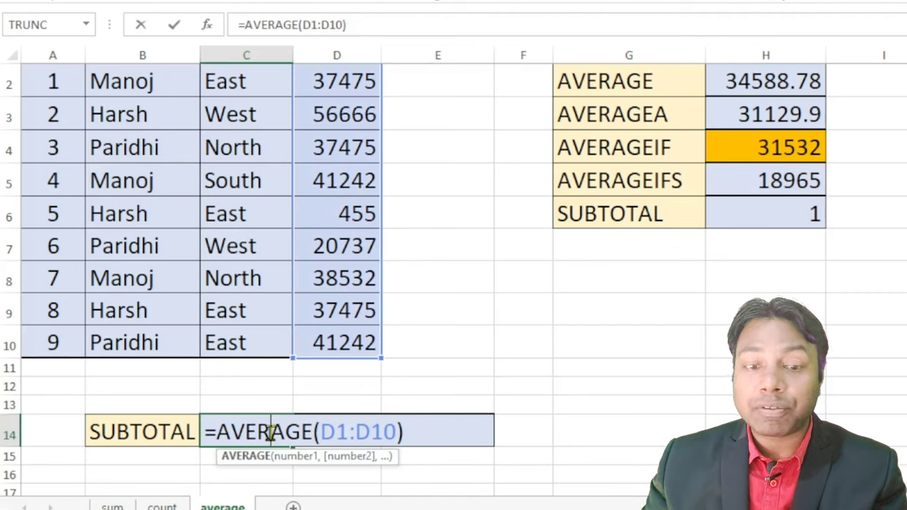
{"action": "key", "text": "Return"}
{"action": "double_click", "coordinate": [361, 431]}
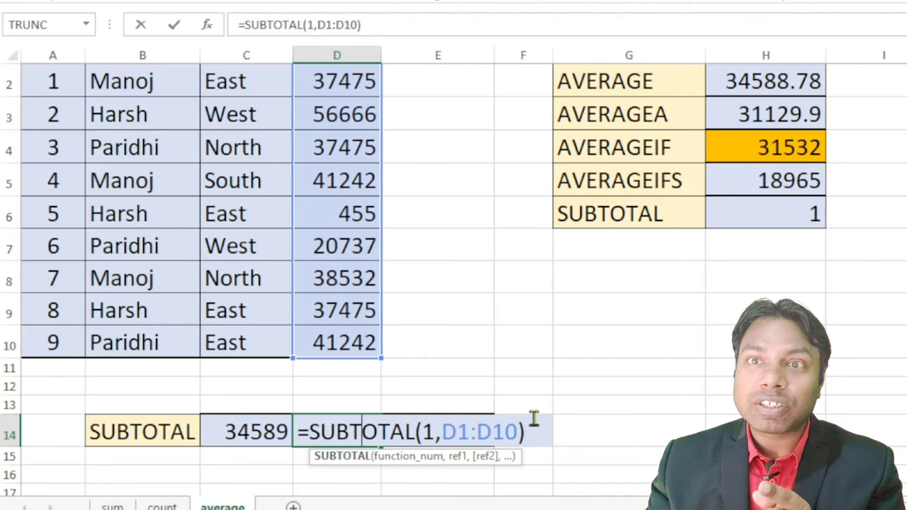
{"action": "key", "text": "Return"}
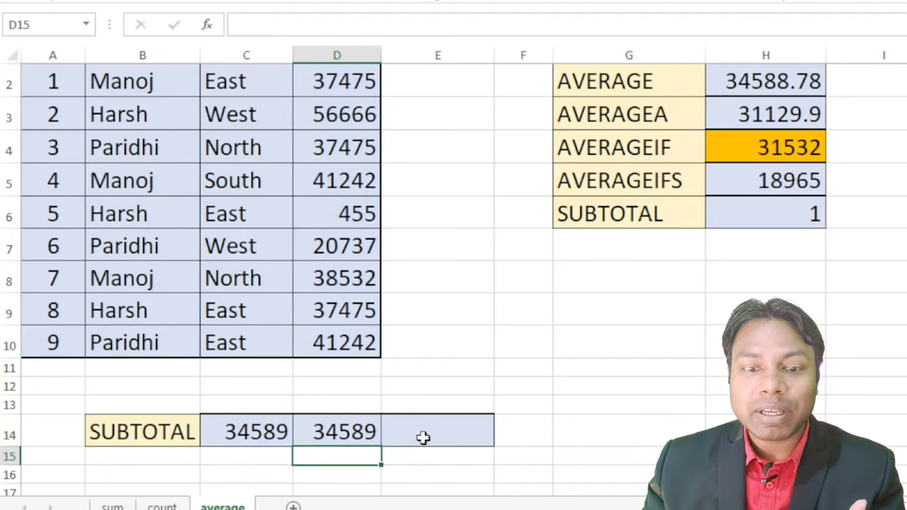
{"action": "scroll", "coordinate": [475, 440], "scroll_direction": "up", "scroll_amount": 1}
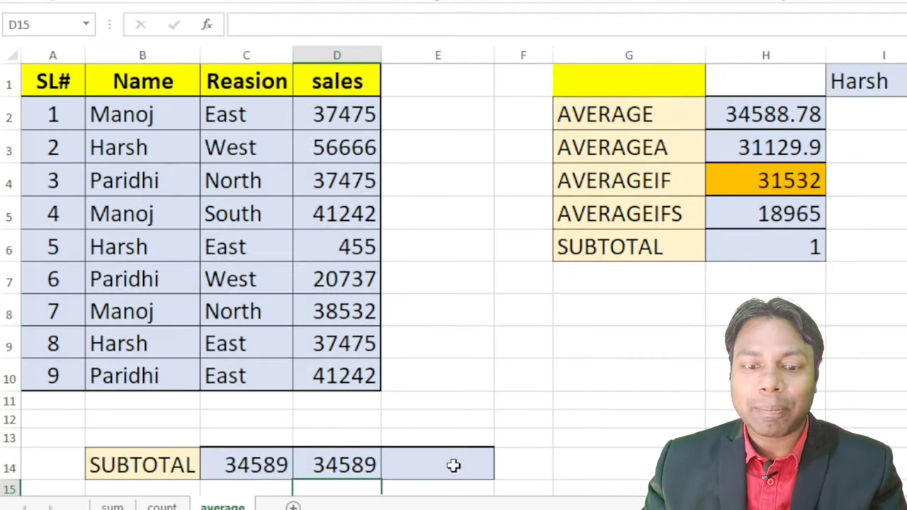
Step: Enter a SUBTOTAL with function number 101 over the sales column in E14, also showing 34589
{"action": "left_click", "coordinate": [453, 464]}
{"action": "type", "text": "="}
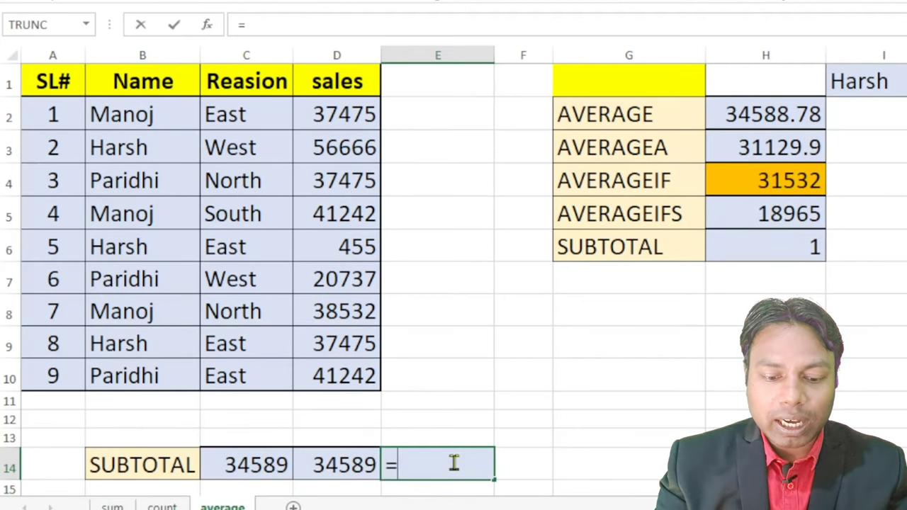
{"action": "type", "text": "sb"}
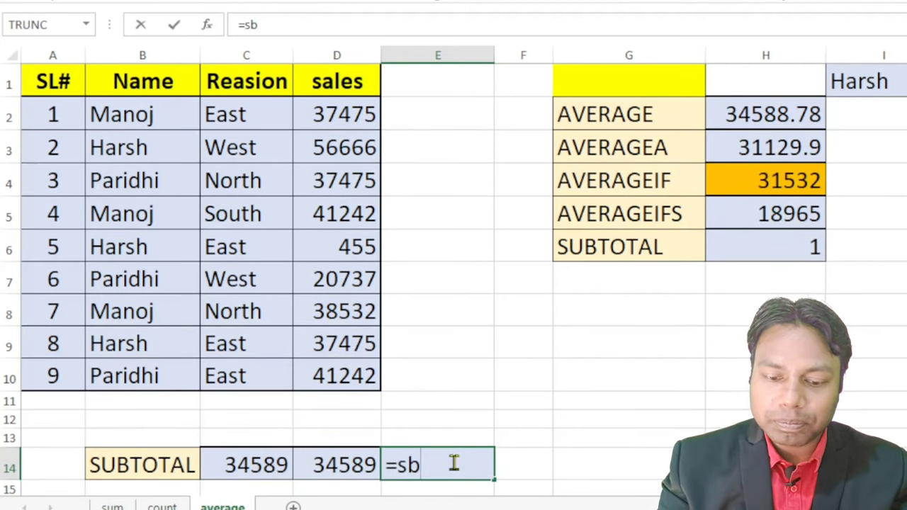
{"action": "key", "text": "BackSpace"}
{"action": "type", "text": "ub"}
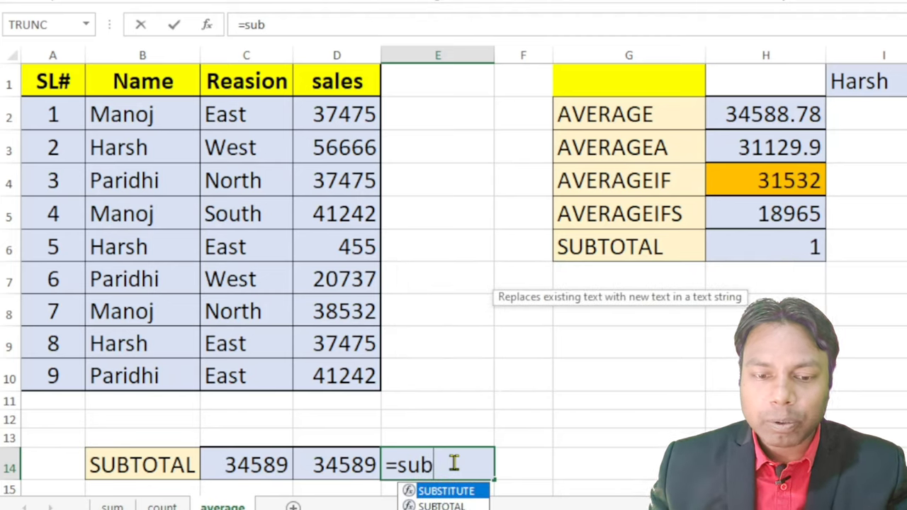
{"action": "double_click", "coordinate": [457, 506]}
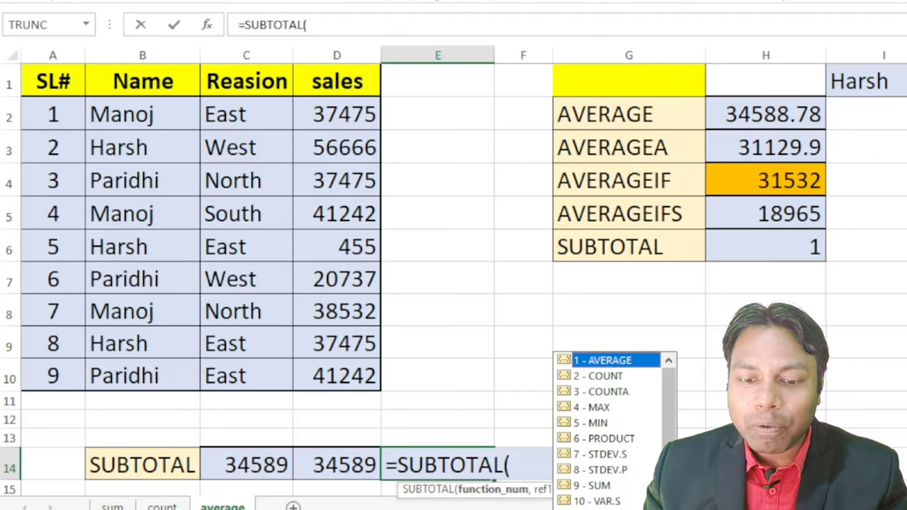
{"action": "scroll", "coordinate": [615, 425], "scroll_direction": "down", "scroll_amount": 1}
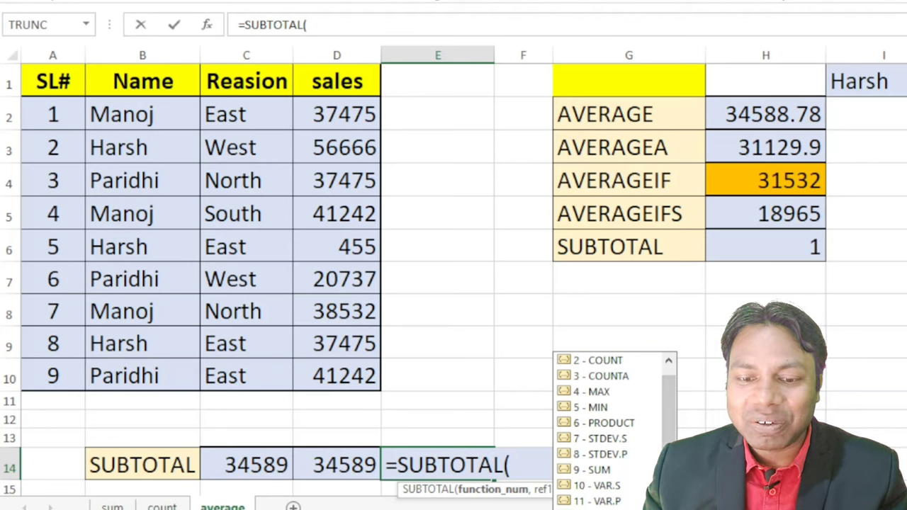
{"action": "type", "text": "101"}
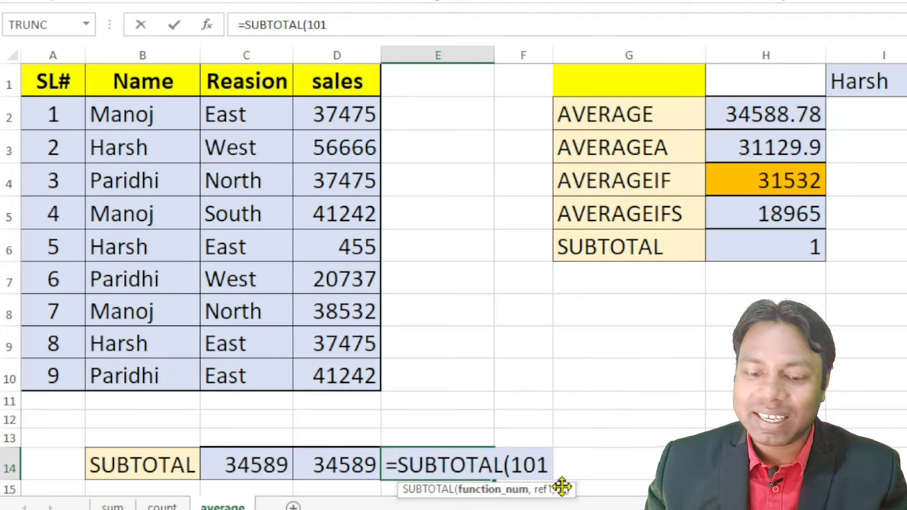
{"action": "type", "text": ","}
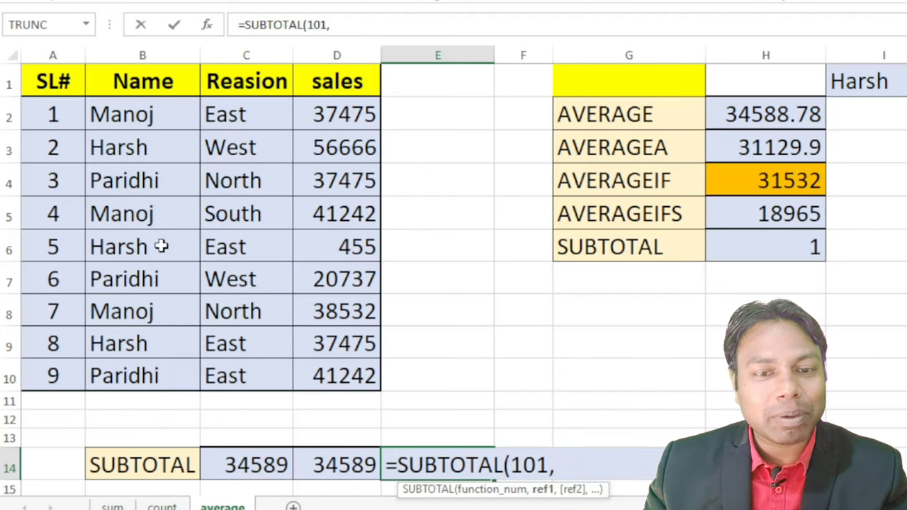
{"action": "left_click_drag", "start_coordinate": [363, 86], "coordinate": [368, 380]}
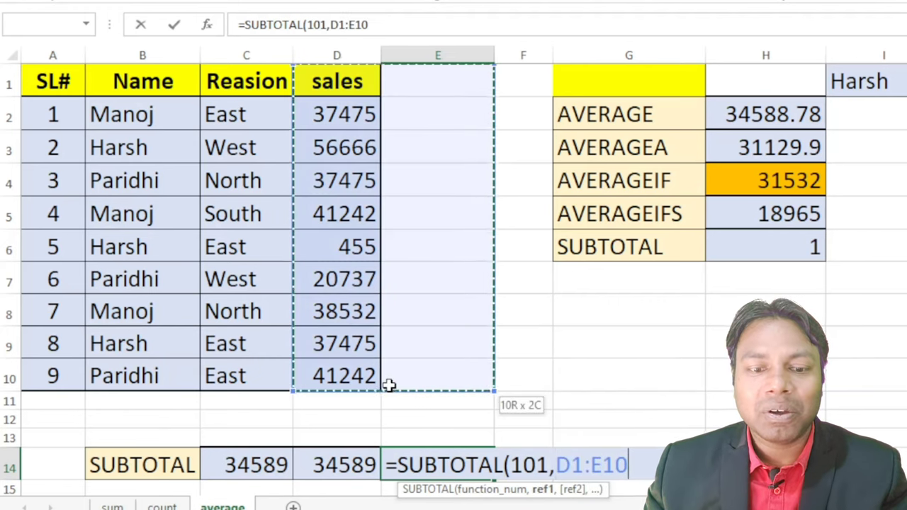
{"action": "key", "text": "Return"}
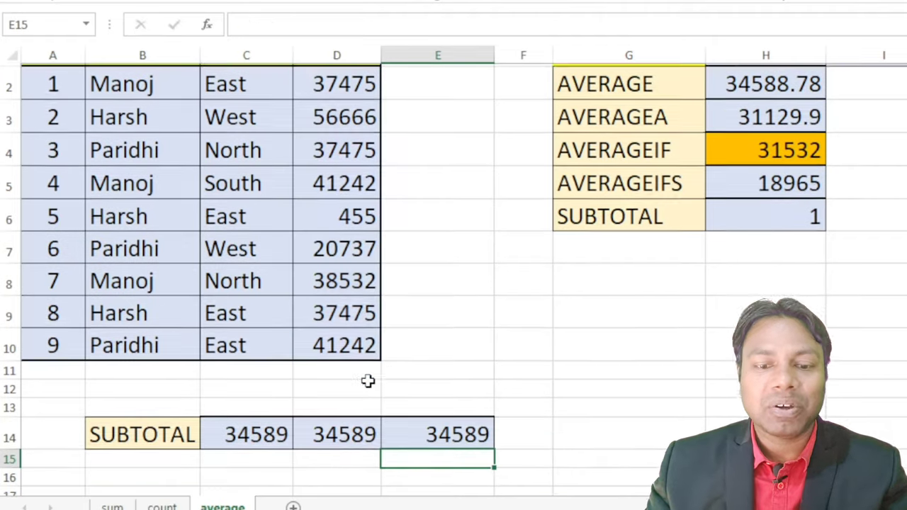
{"action": "left_click", "coordinate": [587, 383]}
{"action": "scroll", "coordinate": [586, 383], "scroll_direction": "up", "scroll_amount": 1}
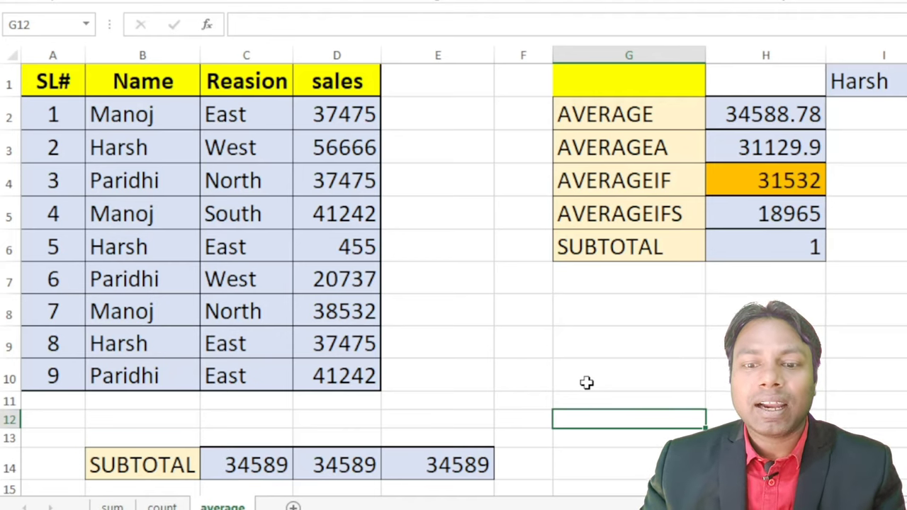
{"action": "left_click", "coordinate": [262, 468]}
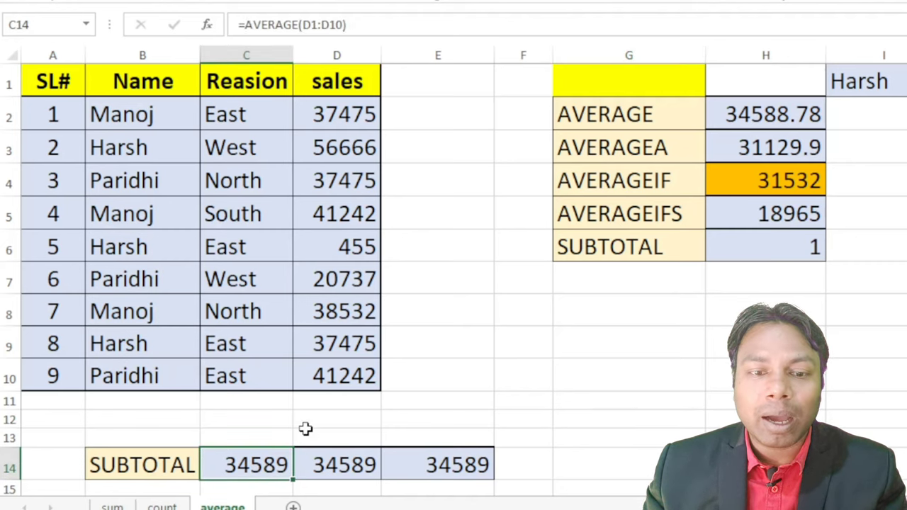
{"action": "left_click", "coordinate": [345, 472]}
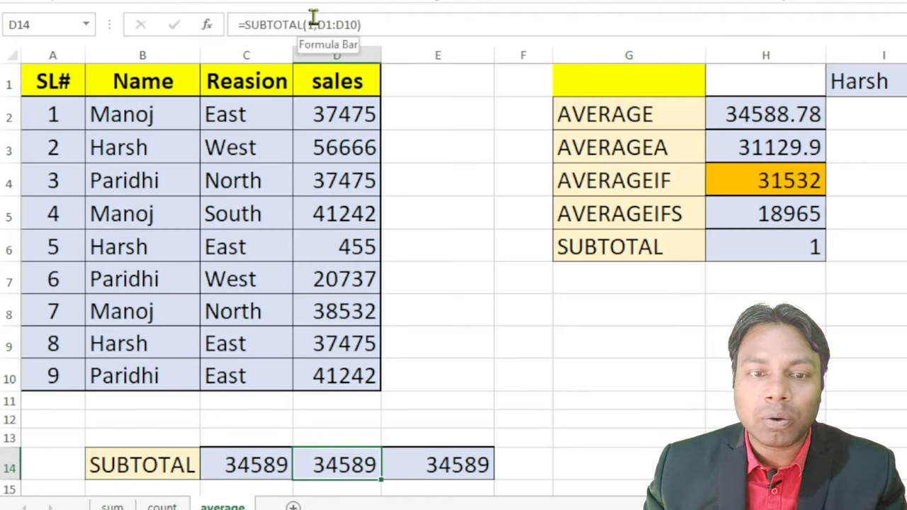
{"action": "double_click", "coordinate": [340, 473]}
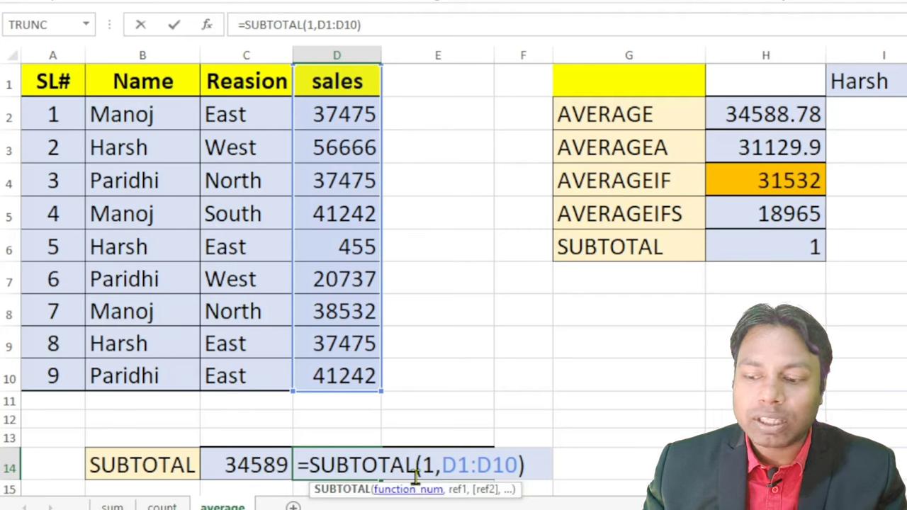
{"action": "key", "text": "Return"}
{"action": "double_click", "coordinate": [477, 434]}
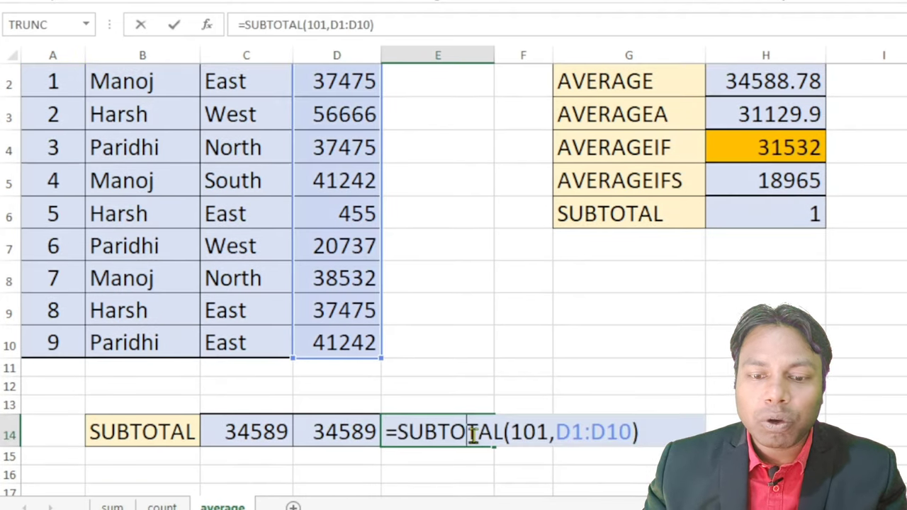
{"action": "key", "text": "Return"}
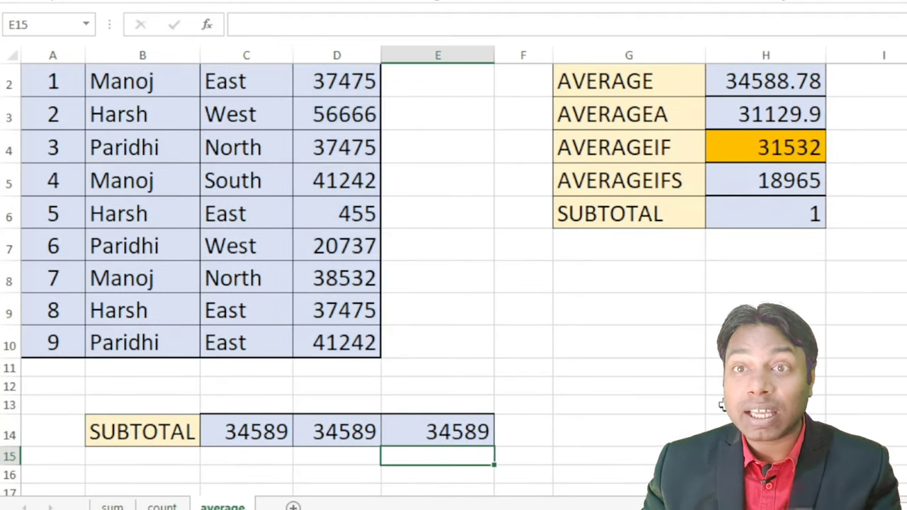
{"action": "scroll", "coordinate": [647, 391], "scroll_direction": "up", "scroll_amount": 1}
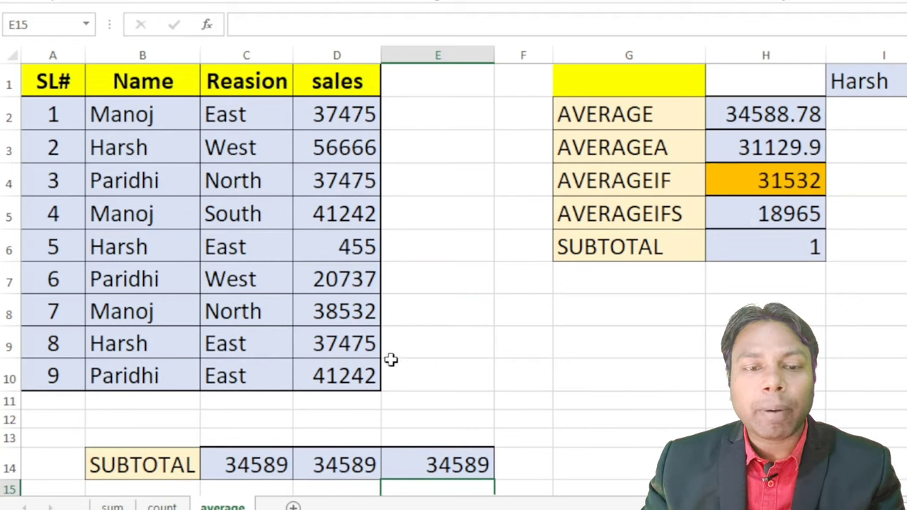
{"action": "left_click", "coordinate": [62, 80]}
Step: Turn on filtering for A1:D1 and filter the Name column to show only Manoj
{"action": "left_click_drag", "start_coordinate": [62, 80], "coordinate": [341, 84]}
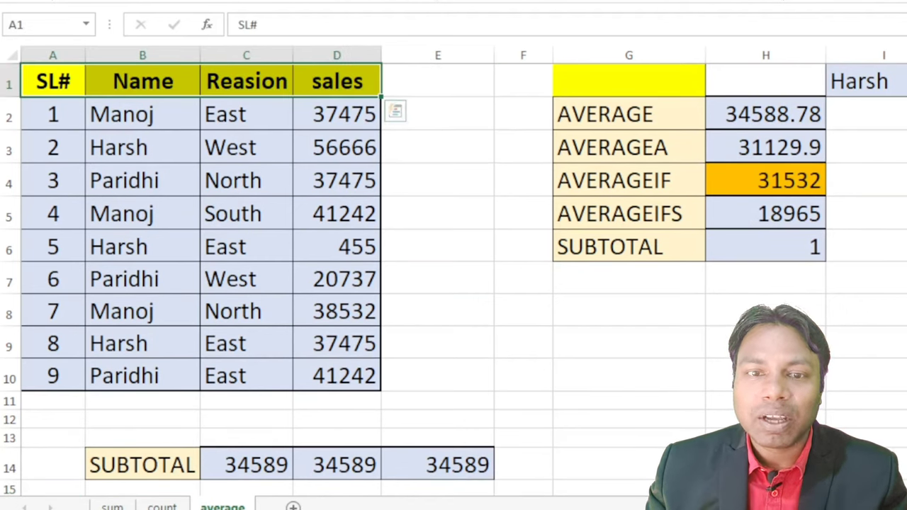
{"action": "key", "text": "ctrl+shift+l"}
{"action": "left_click", "coordinate": [191, 87]}
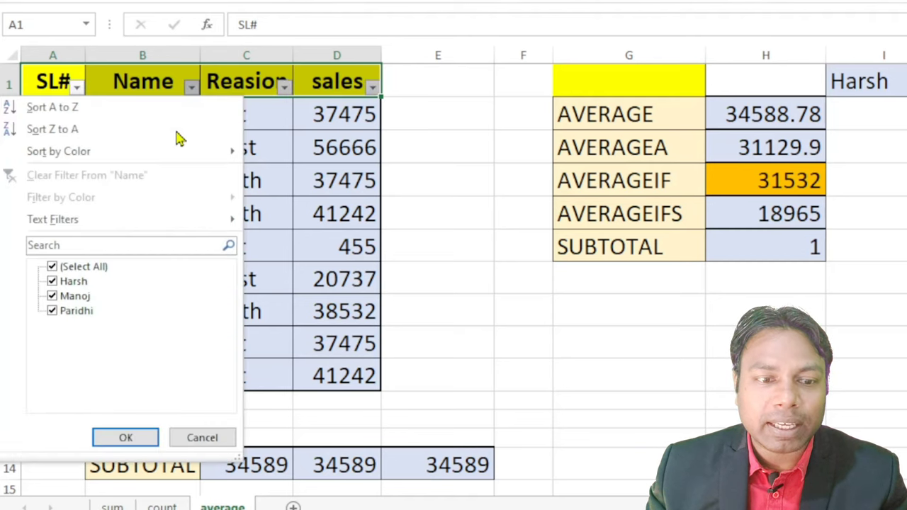
{"action": "left_click", "coordinate": [55, 267]}
{"action": "left_click", "coordinate": [53, 296]}
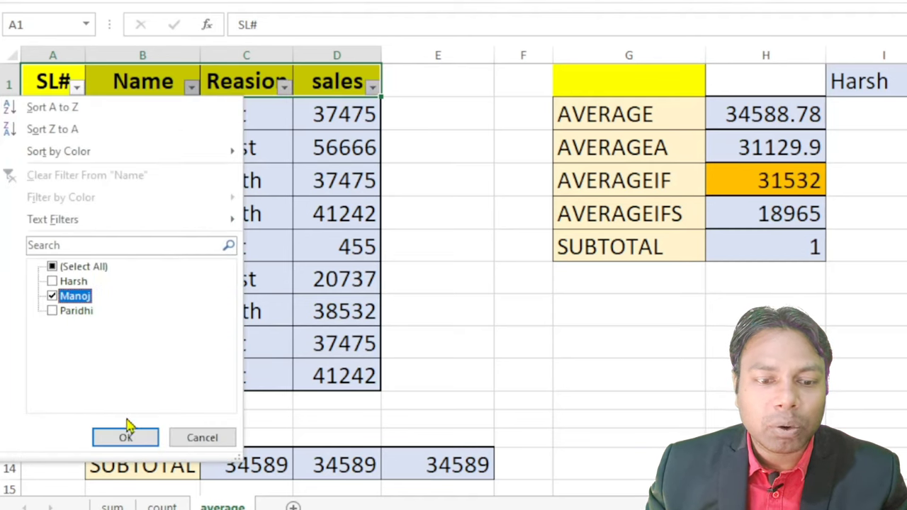
{"action": "left_click", "coordinate": [127, 437]}
{"action": "left_click", "coordinate": [422, 369]}
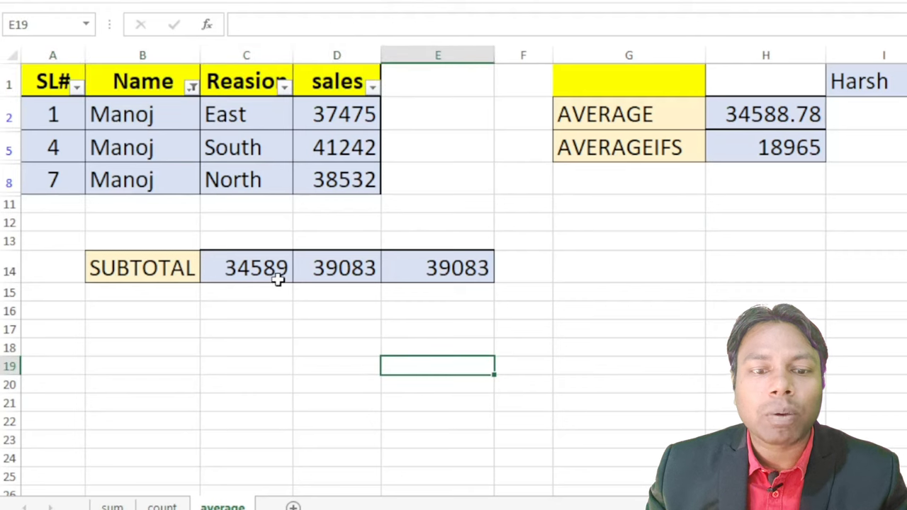
Step: Compare the AVERAGE, SUBTOTAL(1) and SUBTOTAL(101) results in row 14 against Manoj's visible sales
{"action": "left_click", "coordinate": [260, 268]}
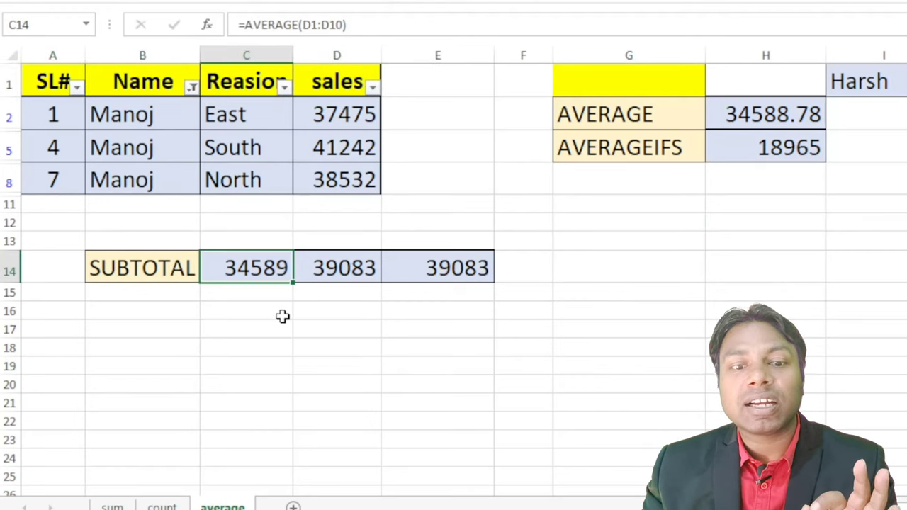
{"action": "left_click", "coordinate": [331, 267]}
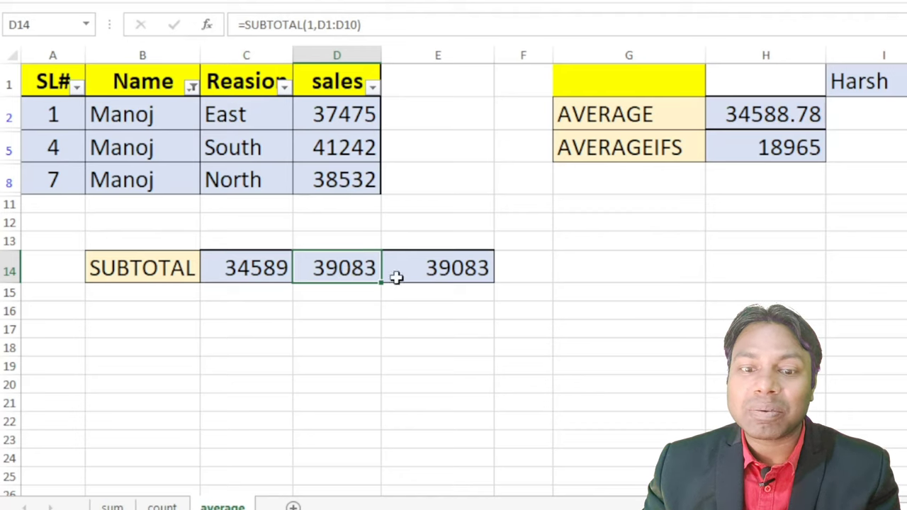
{"action": "left_click", "coordinate": [437, 266]}
{"action": "left_click", "coordinate": [356, 266]}
{"action": "left_click", "coordinate": [444, 269]}
{"action": "left_click", "coordinate": [354, 270]}
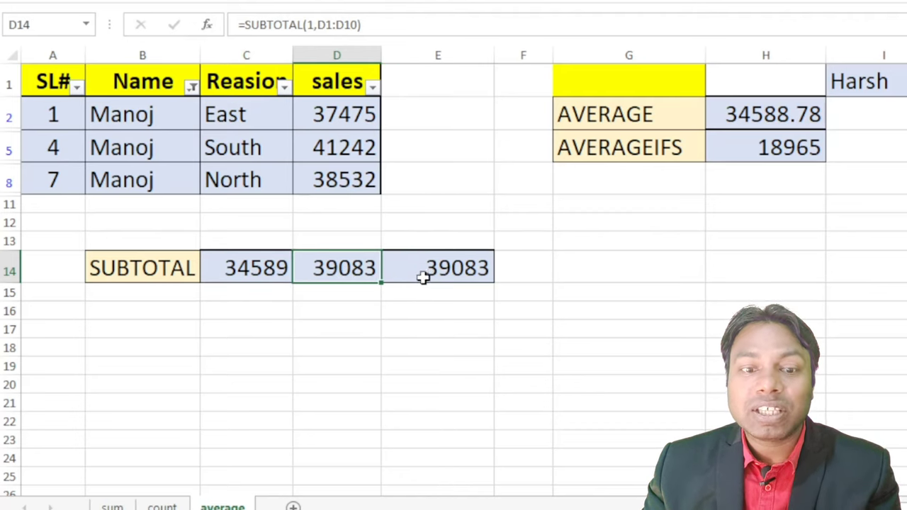
{"action": "left_click", "coordinate": [423, 276]}
{"action": "left_click_drag", "start_coordinate": [337, 106], "coordinate": [352, 176]}
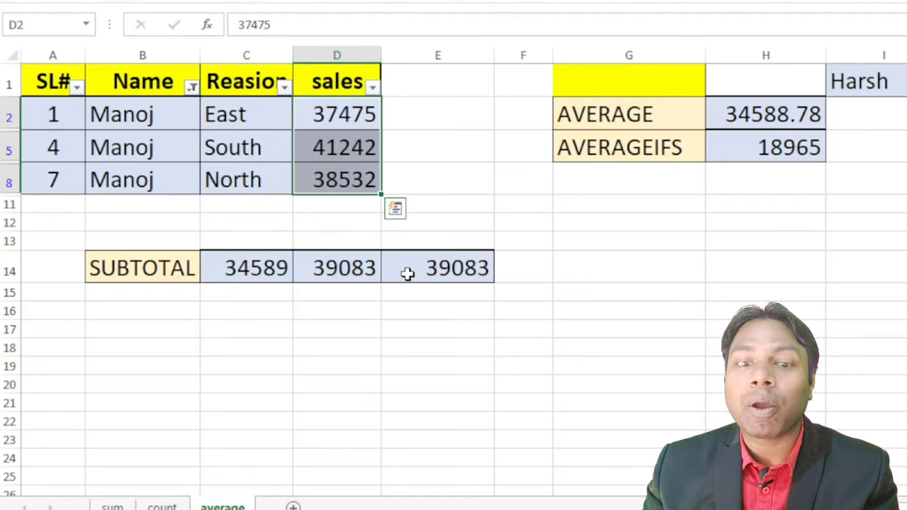
Step: Remove the filter to show all rows, reconfirm the D14 and E14 SUBTOTAL formulas, and select row 8
{"action": "key", "text": "ctrl+shift+l"}
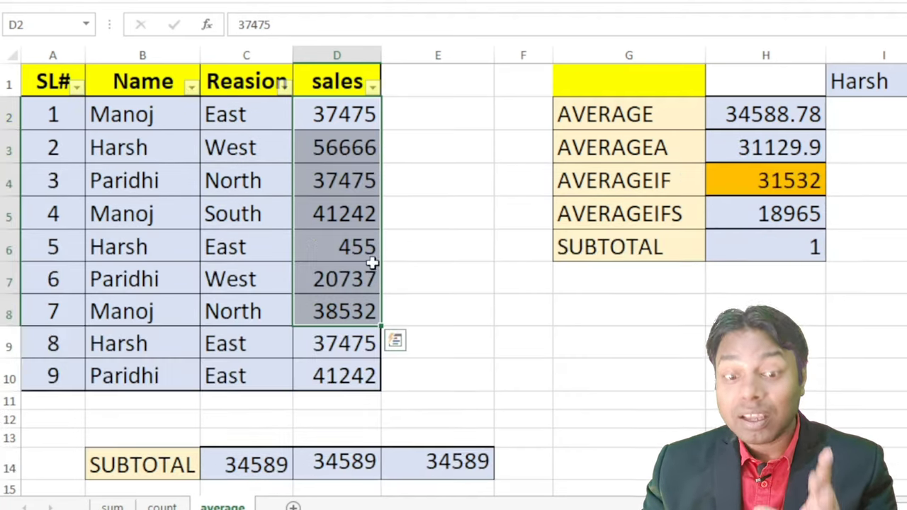
{"action": "left_click", "coordinate": [573, 385]}
{"action": "double_click", "coordinate": [346, 459]}
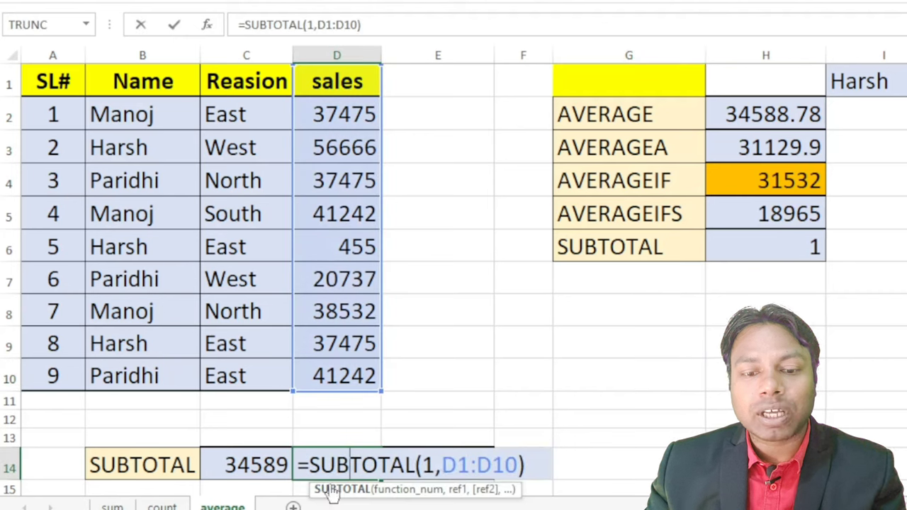
{"action": "key", "text": "Return"}
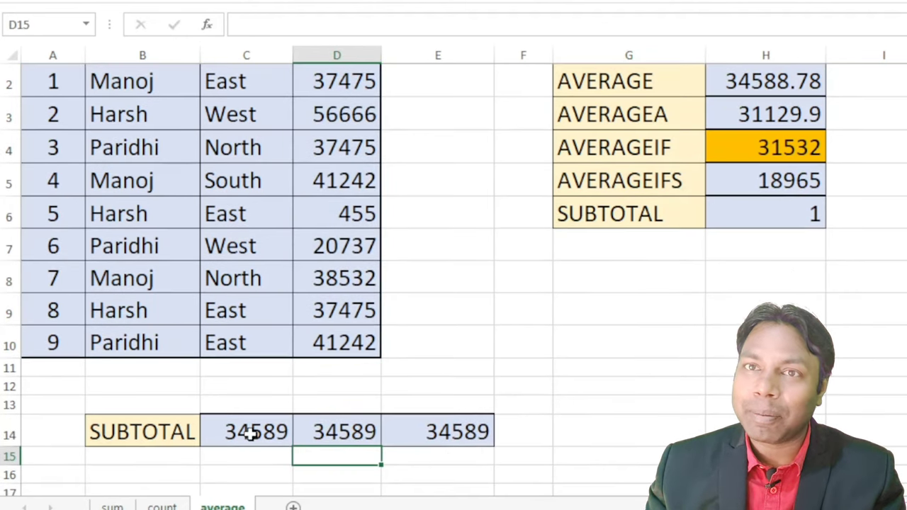
{"action": "left_click", "coordinate": [354, 433]}
{"action": "left_click", "coordinate": [458, 430]}
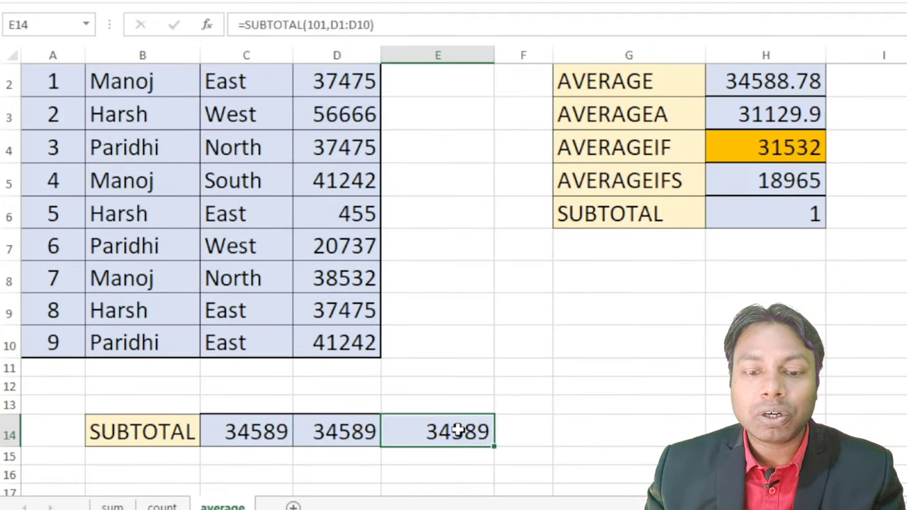
{"action": "double_click", "coordinate": [458, 430]}
{"action": "key", "text": "Return"}
{"action": "left_click", "coordinate": [674, 393]}
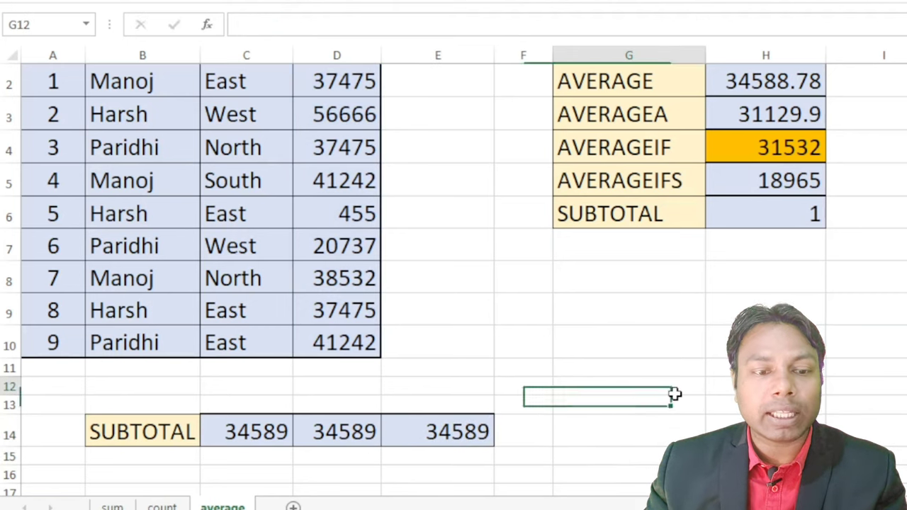
{"action": "scroll", "coordinate": [3, 280], "scroll_direction": "up", "scroll_amount": 1}
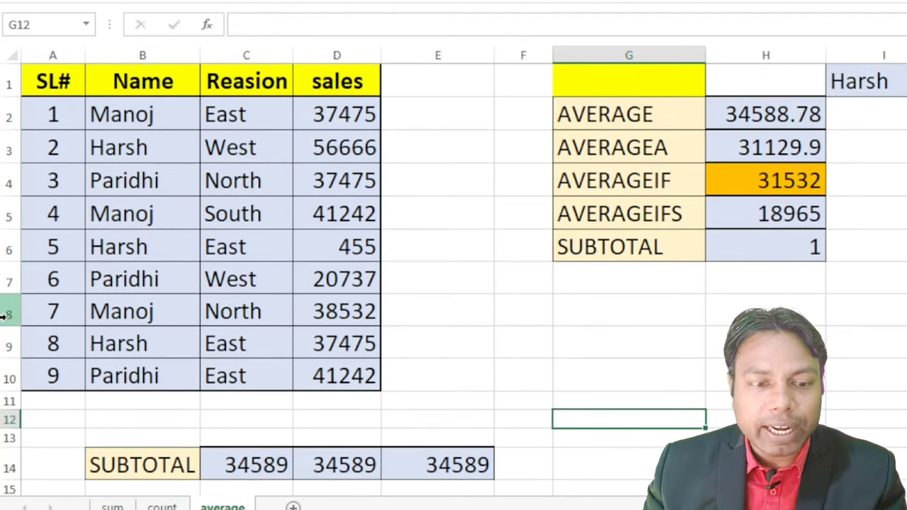
{"action": "left_click", "coordinate": [3, 312]}
Step: Hide row 8 and compare row 14: E14 drops to 34096, while C14 and D14 stay at 34589
{"action": "right_click", "coordinate": [62, 312]}
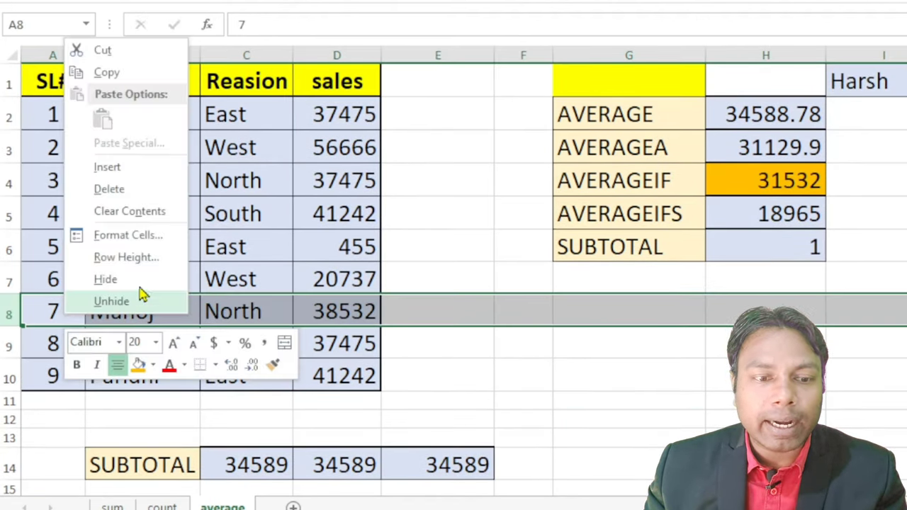
{"action": "left_click", "coordinate": [114, 281]}
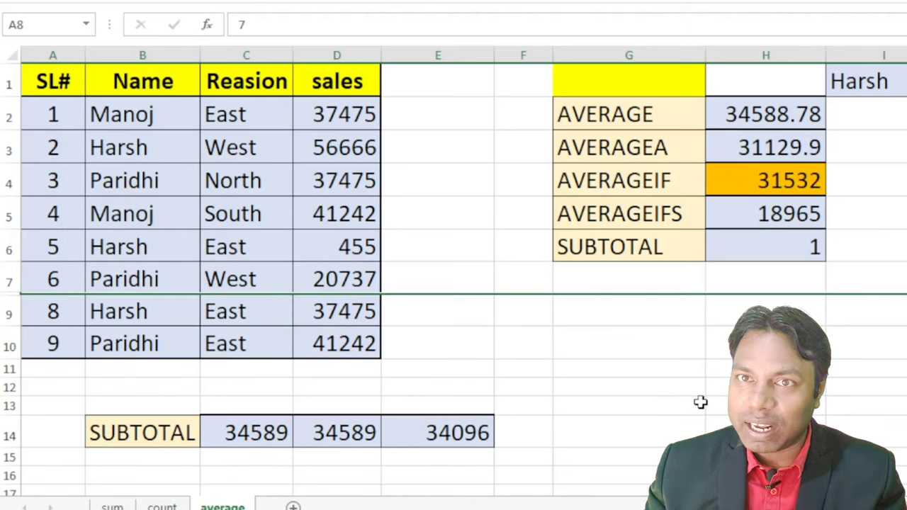
{"action": "left_click", "coordinate": [632, 400]}
{"action": "left_click", "coordinate": [259, 436]}
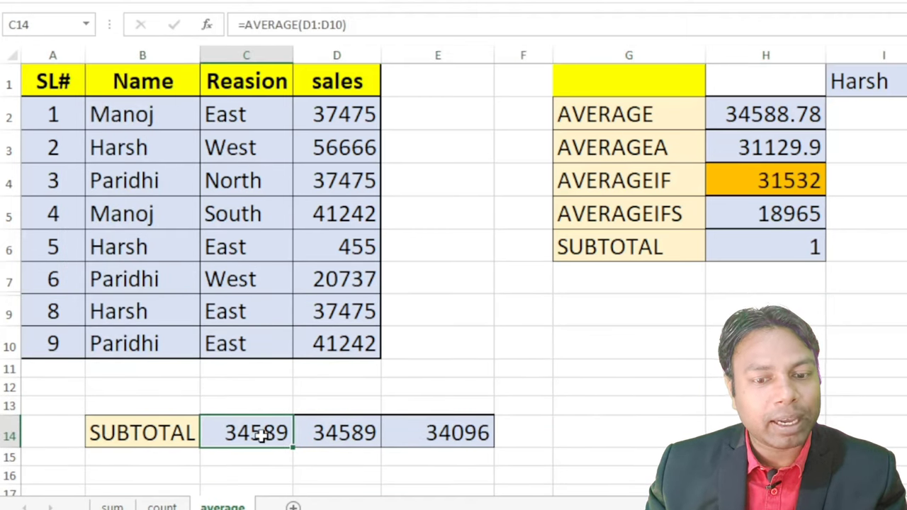
{"action": "left_click", "coordinate": [345, 440]}
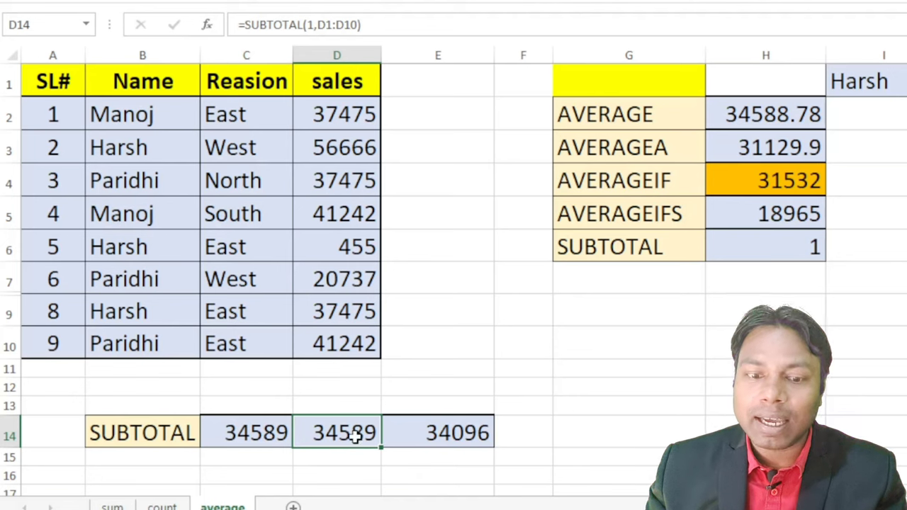
{"action": "left_click", "coordinate": [462, 443]}
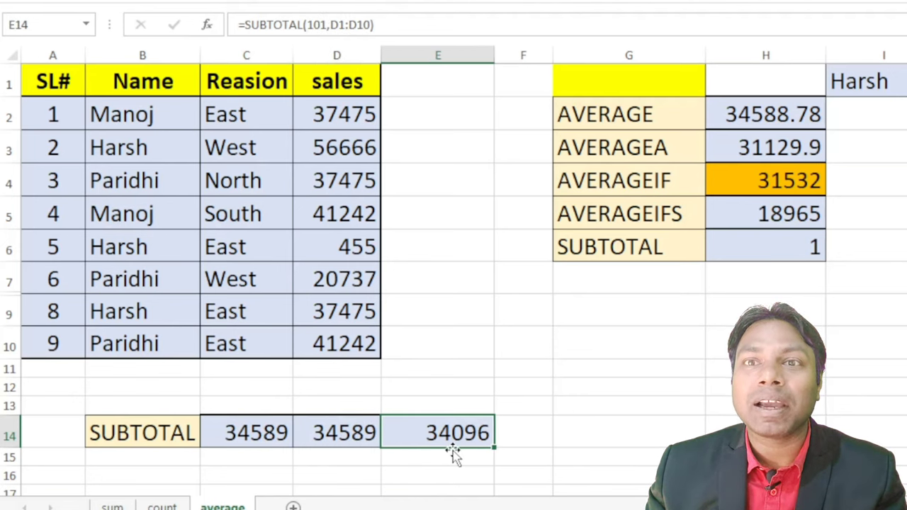